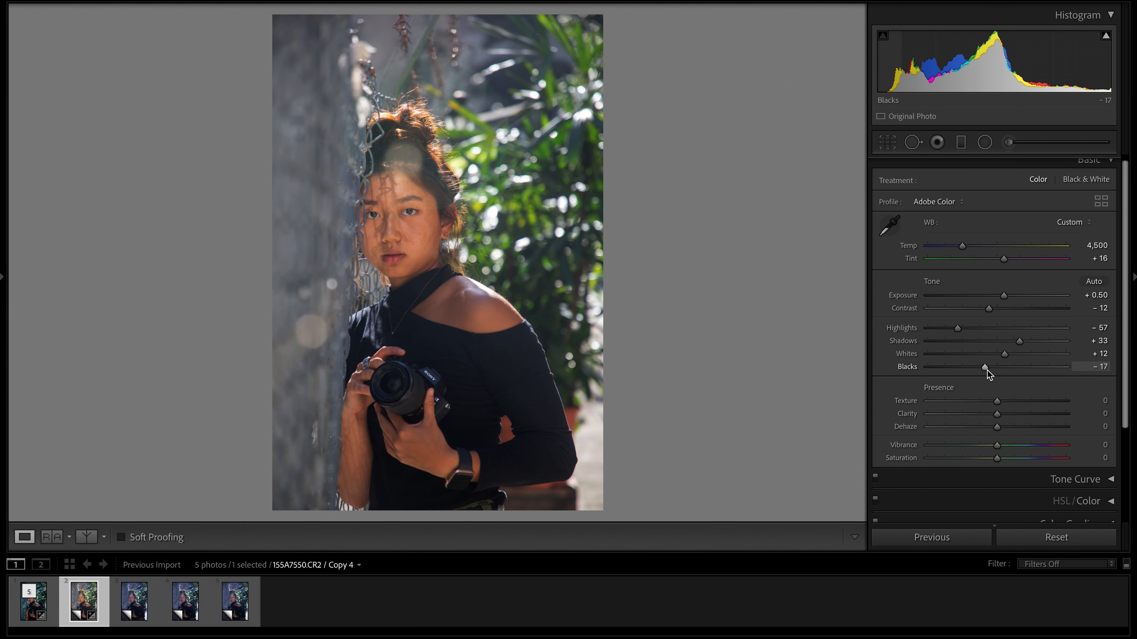
Set the portrait's Dehaze to -17, Vibrance to +76 and Saturation to -22.
{"action": "scroll", "coordinate": [1014, 372], "scroll_direction": "down", "scroll_amount": 1}
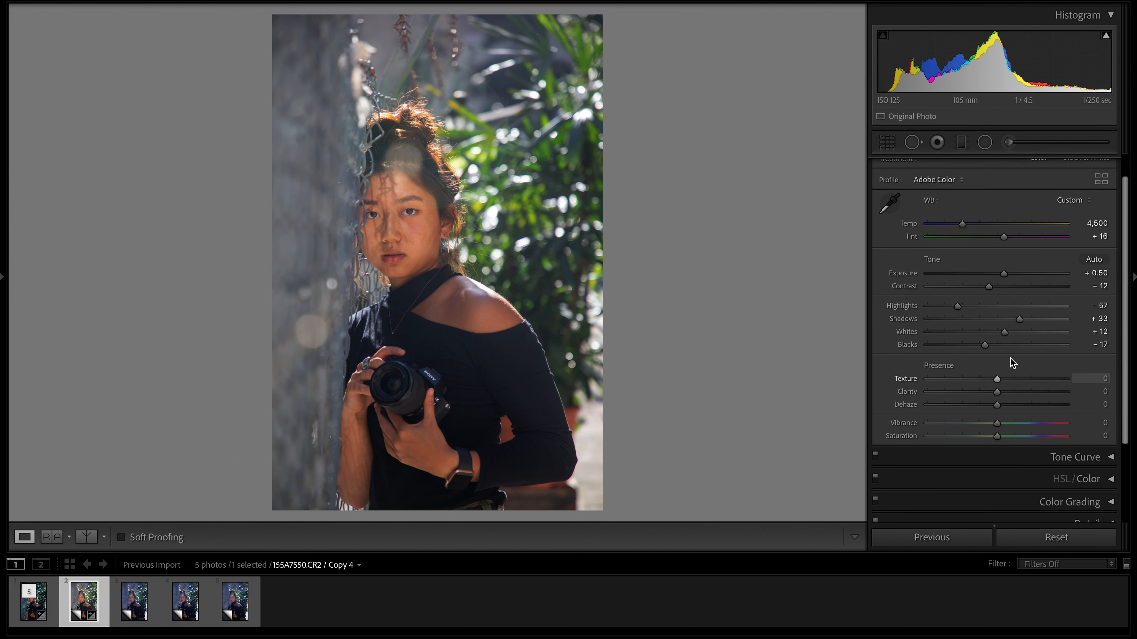
{"action": "left_click_drag", "start_coordinate": [995, 406], "coordinate": [985, 403]}
{"action": "scroll", "coordinate": [1009, 398], "scroll_direction": "down", "scroll_amount": 1}
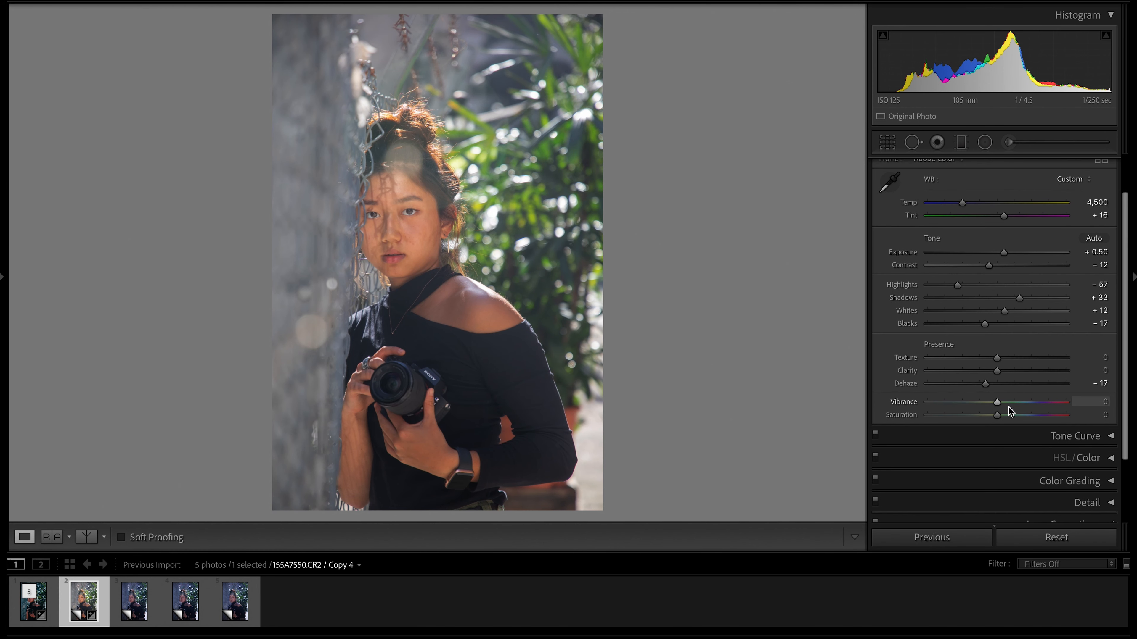
{"action": "left_click_drag", "start_coordinate": [996, 416], "coordinate": [1048, 405]}
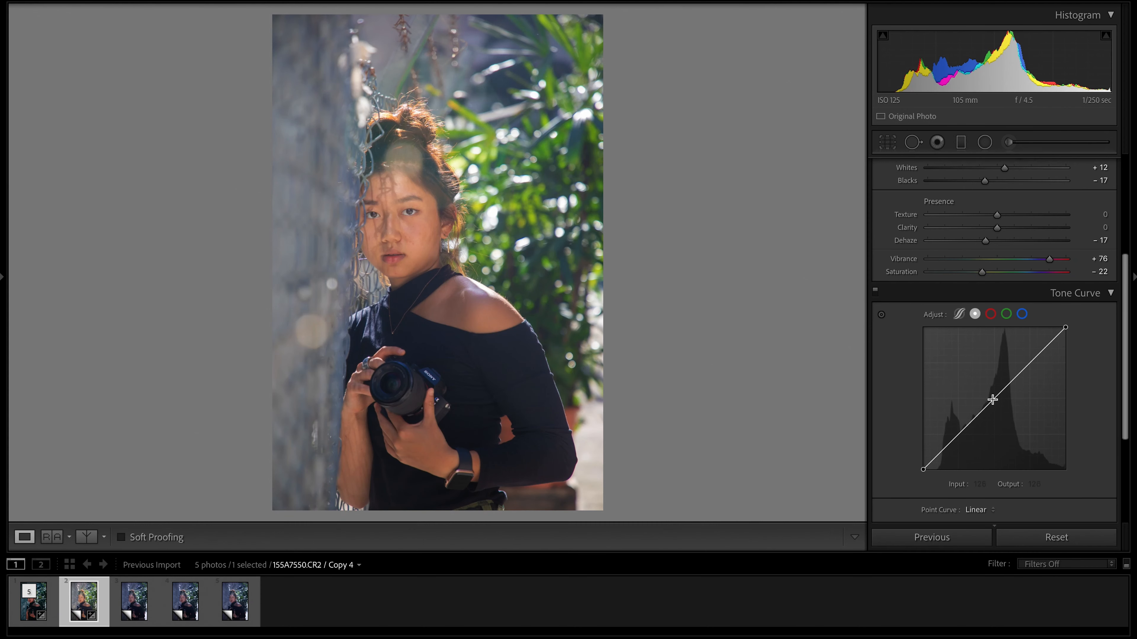
Shape a gentle S on the RGB point curve by anchoring the midtones, lowering the shadows to 66/59, lifting the black point and raising the highlights.
{"action": "left_click", "coordinate": [993, 399]}
{"action": "left_click", "coordinate": [1029, 363]}
{"action": "left_click", "coordinate": [957, 434]}
{"action": "left_click_drag", "start_coordinate": [922, 469], "coordinate": [960, 438]}
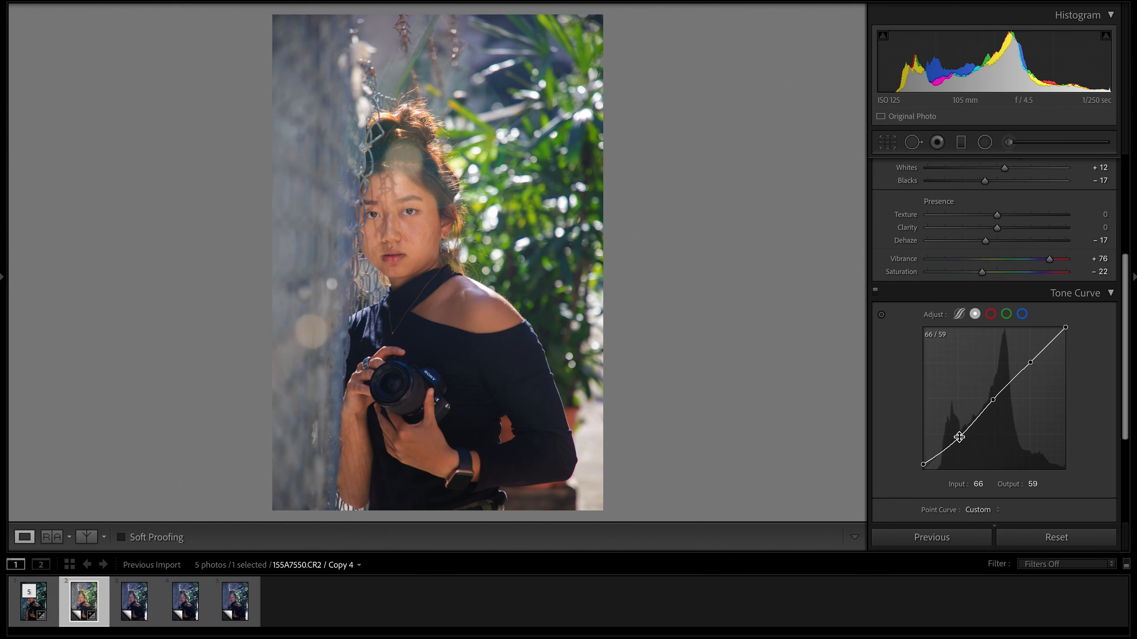
{"action": "left_click_drag", "start_coordinate": [1030, 365], "coordinate": [1065, 328]}
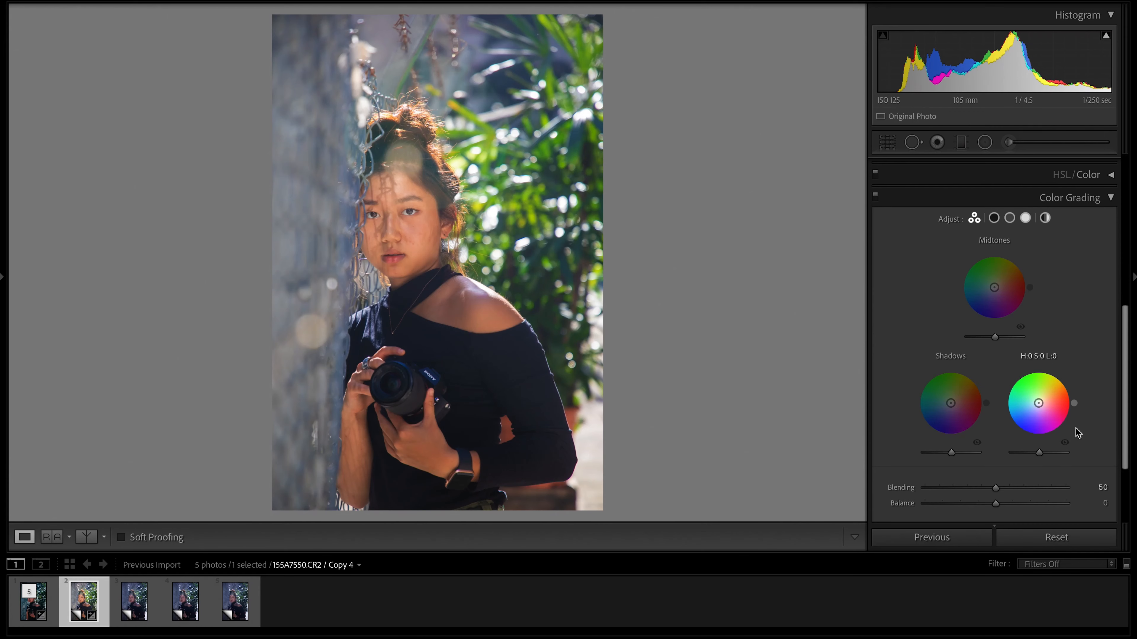
Tint the shadows and highlights slightly with the Color Grading wheels.
{"action": "left_click_drag", "start_coordinate": [950, 403], "coordinate": [955, 401]}
{"action": "left_click_drag", "start_coordinate": [1031, 406], "coordinate": [1042, 400]}
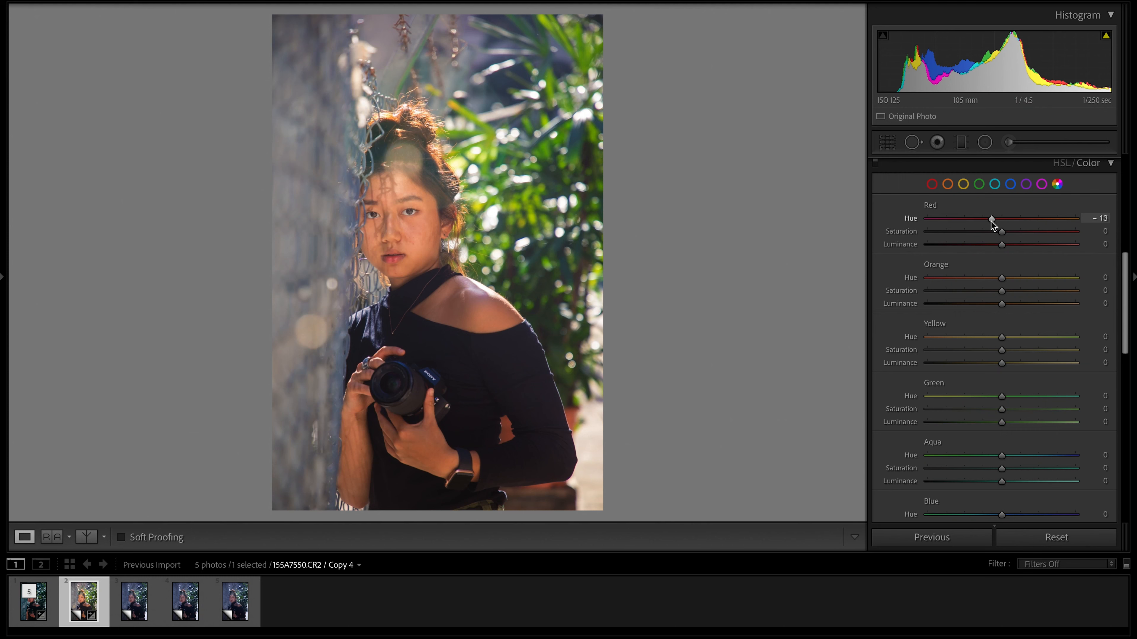
Set Red hue to -22, Orange hue to -10 with saturation +10, and Yellow hue to -36 in the color mix.
{"action": "left_click_drag", "start_coordinate": [992, 225], "coordinate": [985, 224]}
{"action": "left_click_drag", "start_coordinate": [1001, 277], "coordinate": [994, 278]}
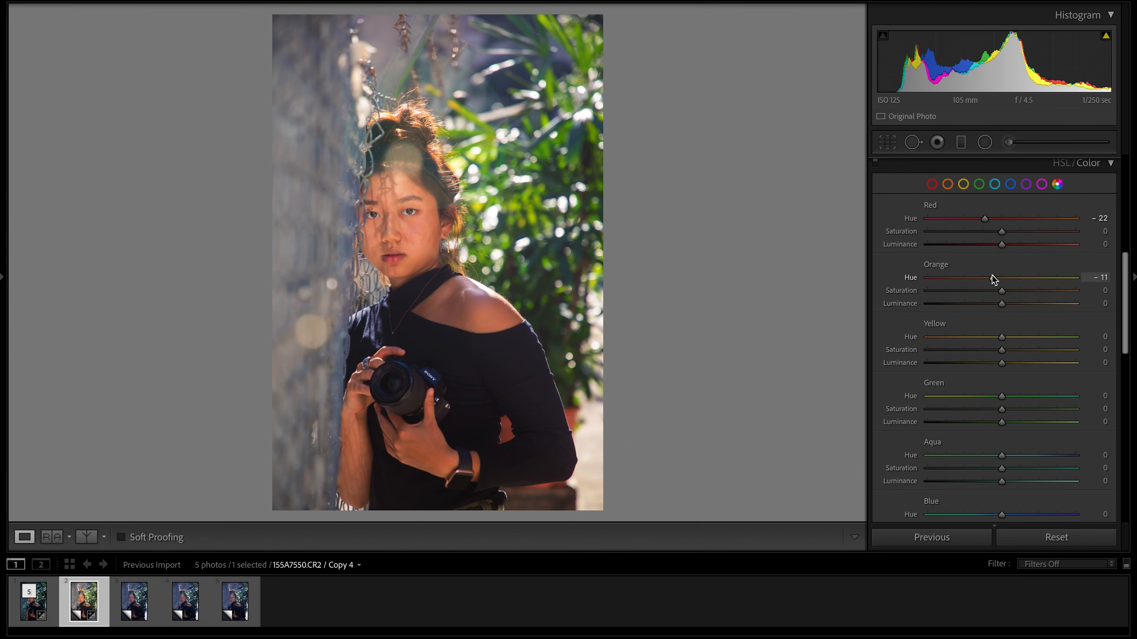
{"action": "left_click_drag", "start_coordinate": [1002, 291], "coordinate": [1007, 292]}
{"action": "left_click_drag", "start_coordinate": [1001, 337], "coordinate": [980, 338]}
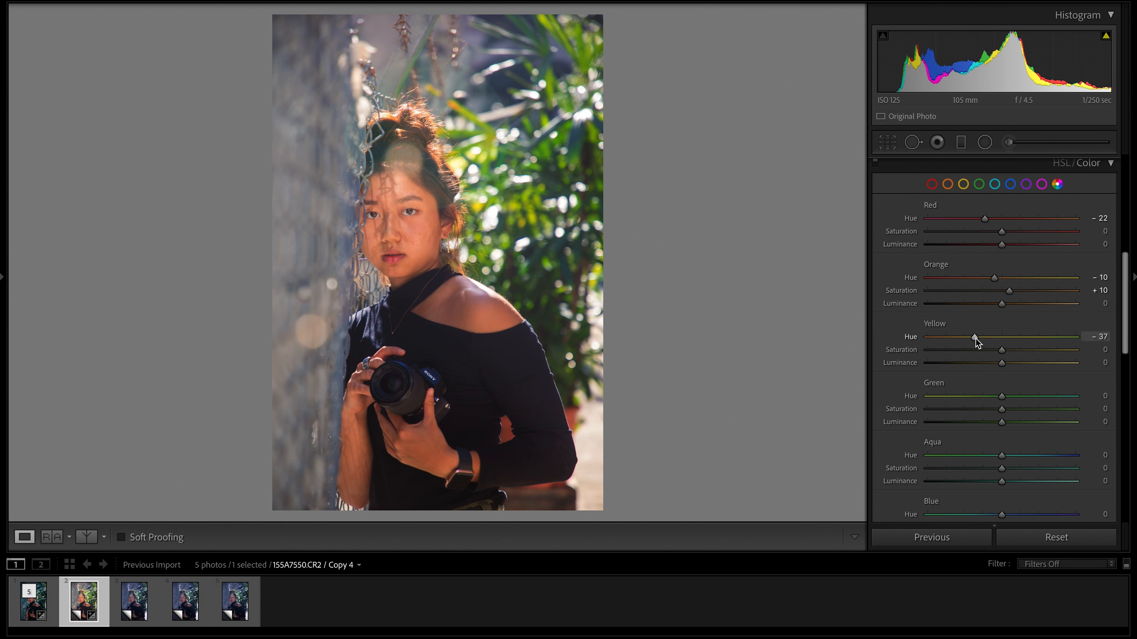
Mute the foliage greens by setting Green hue to -28, saturation to -54 and luminance to +12.
{"action": "scroll", "coordinate": [1009, 341], "scroll_direction": "down", "scroll_amount": 2}
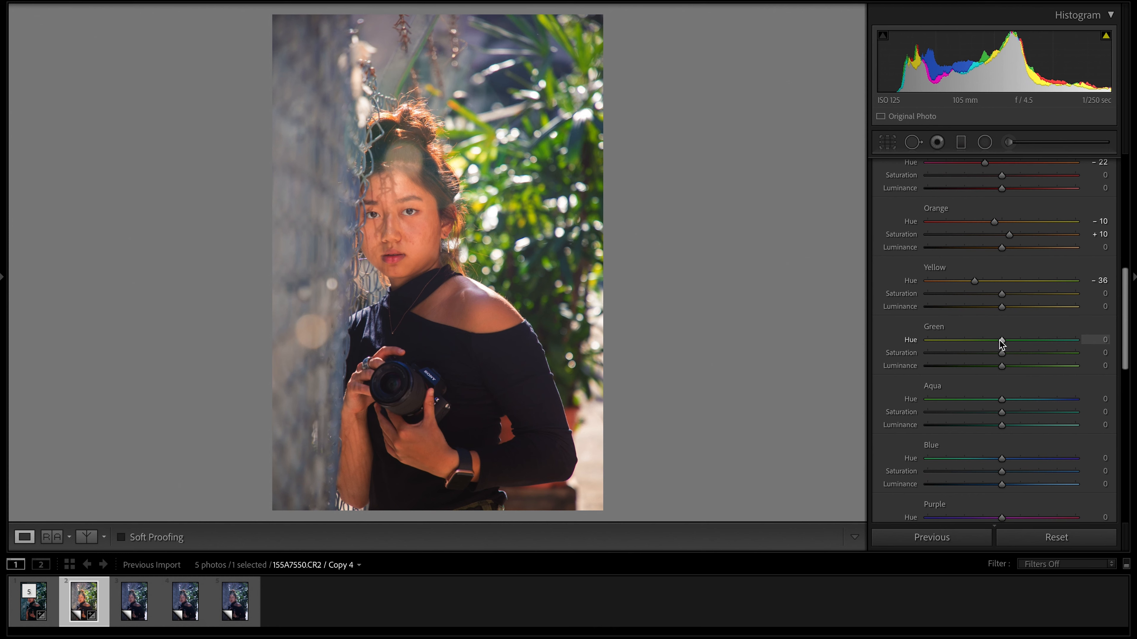
{"action": "left_click_drag", "start_coordinate": [997, 343], "coordinate": [986, 346]}
{"action": "left_click_drag", "start_coordinate": [1002, 356], "coordinate": [962, 358]}
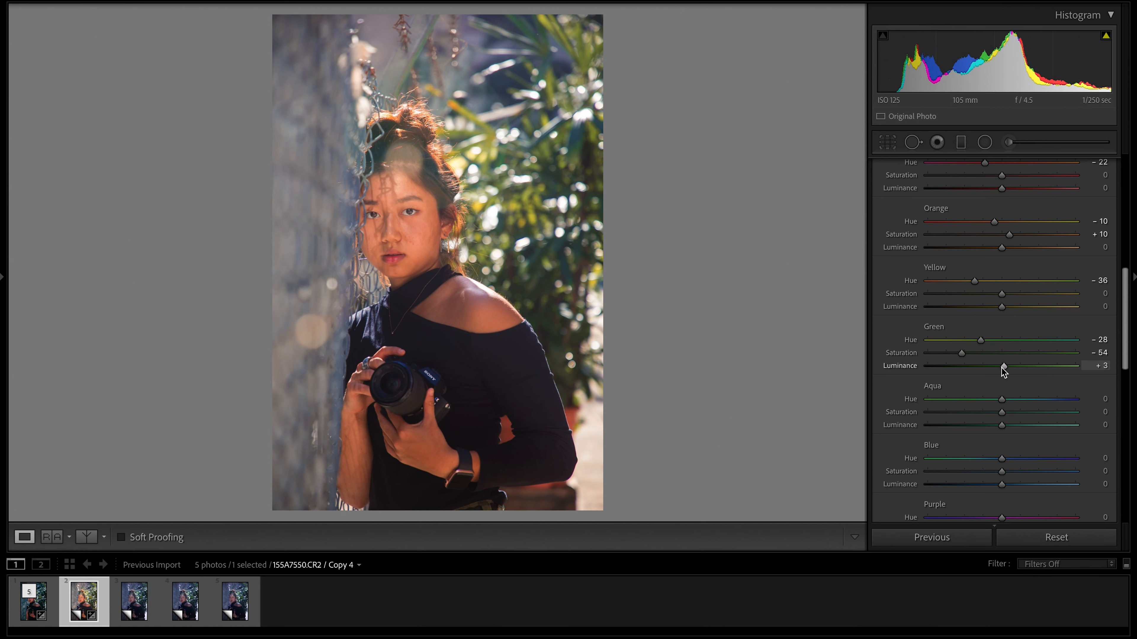
Open the graded portrait for editing in Adobe Photoshop 2021.
{"action": "right_click", "coordinate": [85, 600]}
{"action": "mouse_move", "coordinate": [135, 326]}
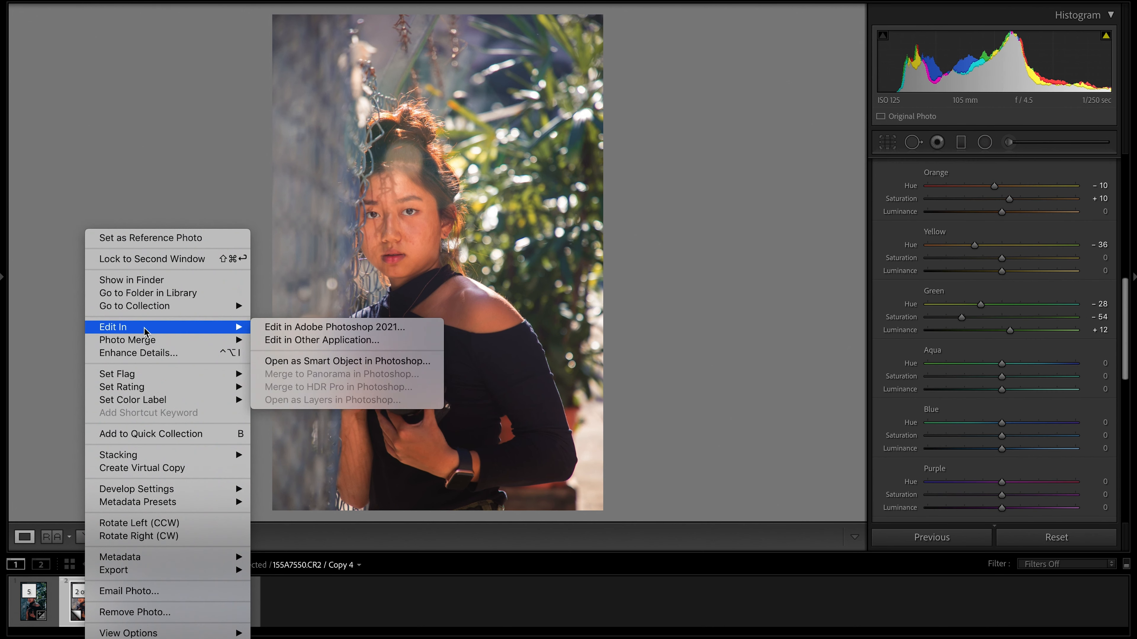
{"action": "left_click", "coordinate": [342, 326]}
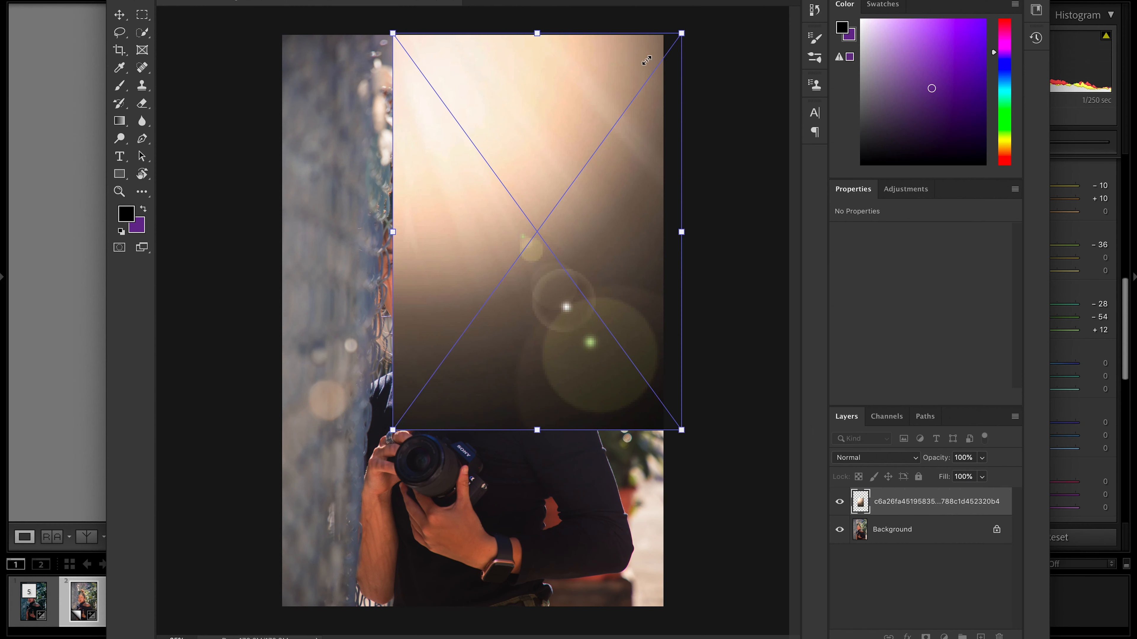
Position the light flare image over the portrait and blend it in Screen mode at 30% opacity.
{"action": "left_click_drag", "start_coordinate": [392, 429], "coordinate": [352, 486]}
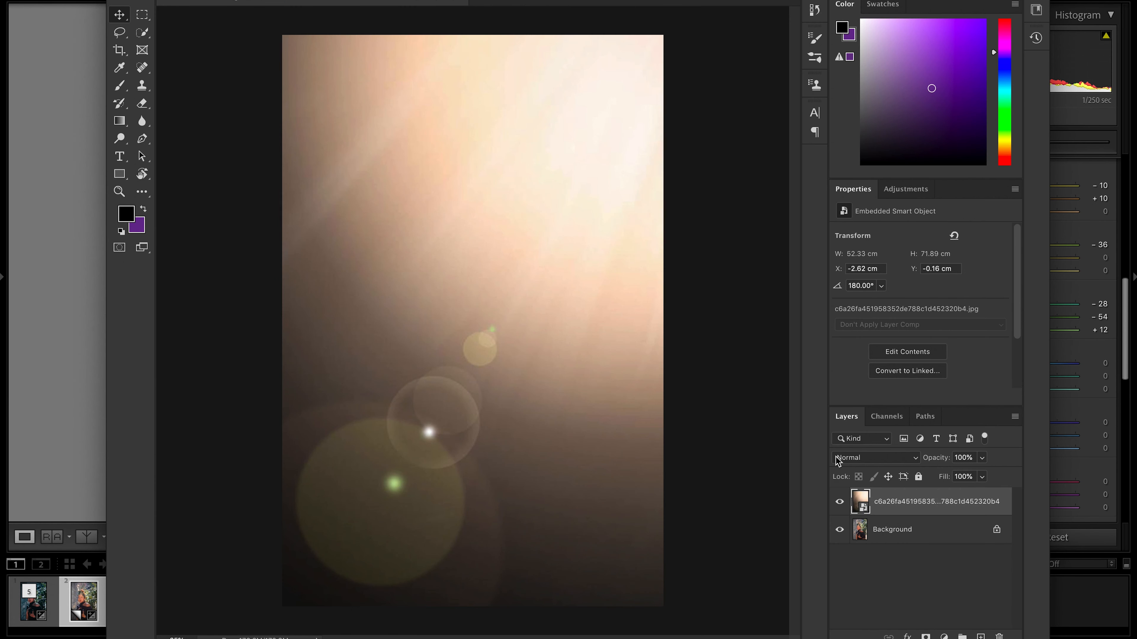
{"action": "left_click", "coordinate": [875, 457]}
{"action": "left_click", "coordinate": [860, 556]}
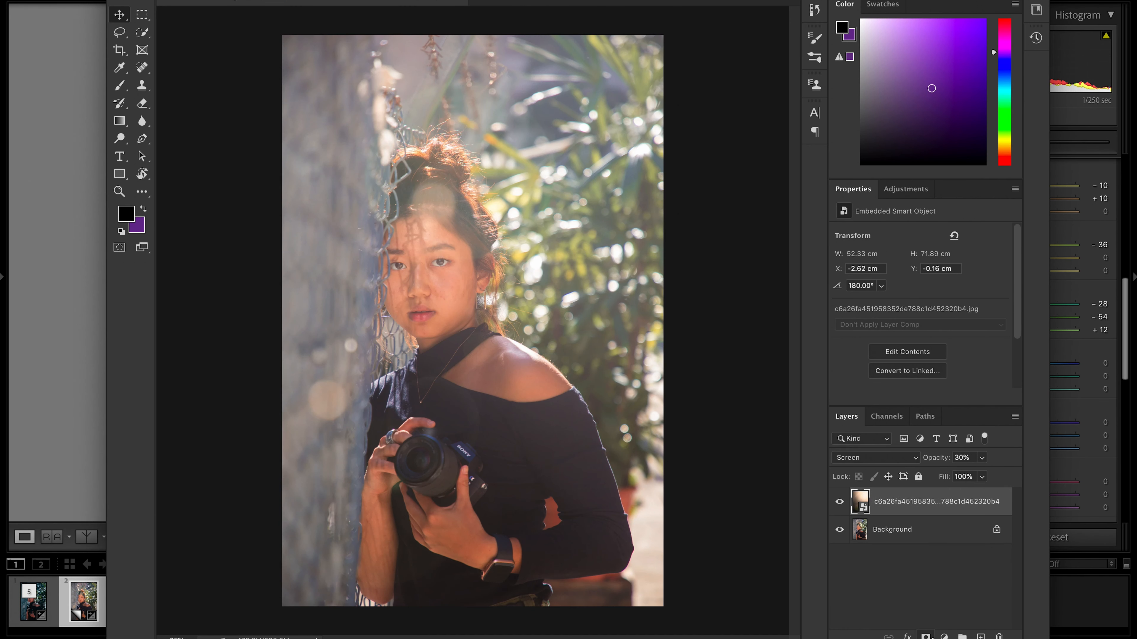
Add a layer mask to the flare layer and brush black down the wall side of the portrait.
{"action": "left_click", "coordinate": [925, 636]}
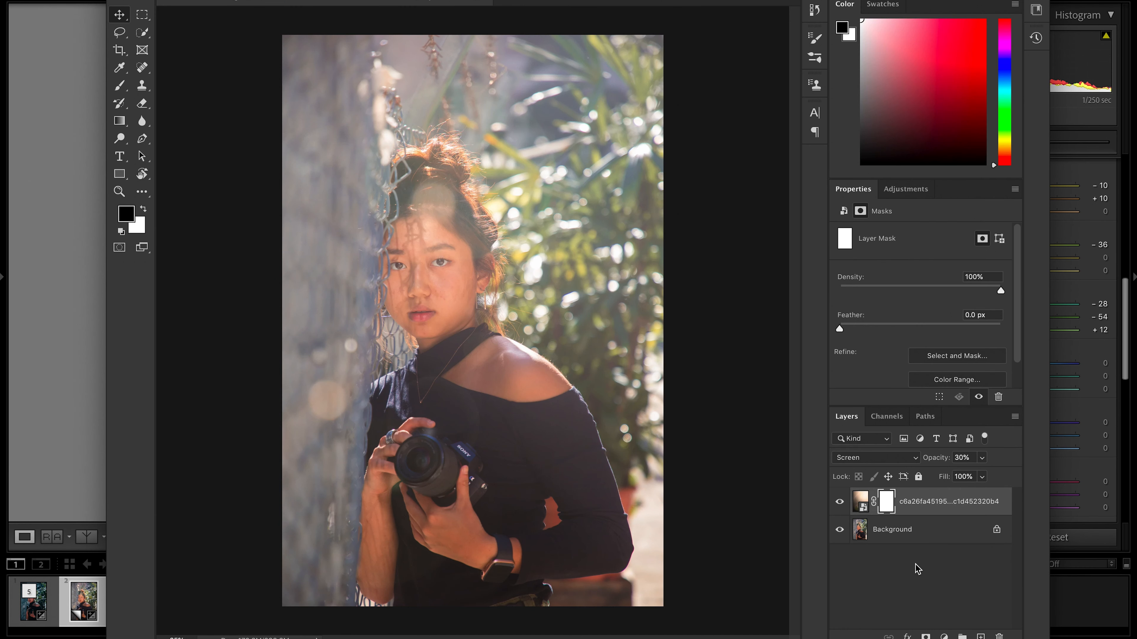
{"action": "key", "text": "b"}
{"action": "mouse_move", "coordinate": [318, 57]}
{"action": "left_mouse_down"}
{"action": "mouse_move", "coordinate": [313, 470]}
{"action": "mouse_move", "coordinate": [365, 130]}
{"action": "mouse_move", "coordinate": [380, 587]}
{"action": "left_mouse_up"}
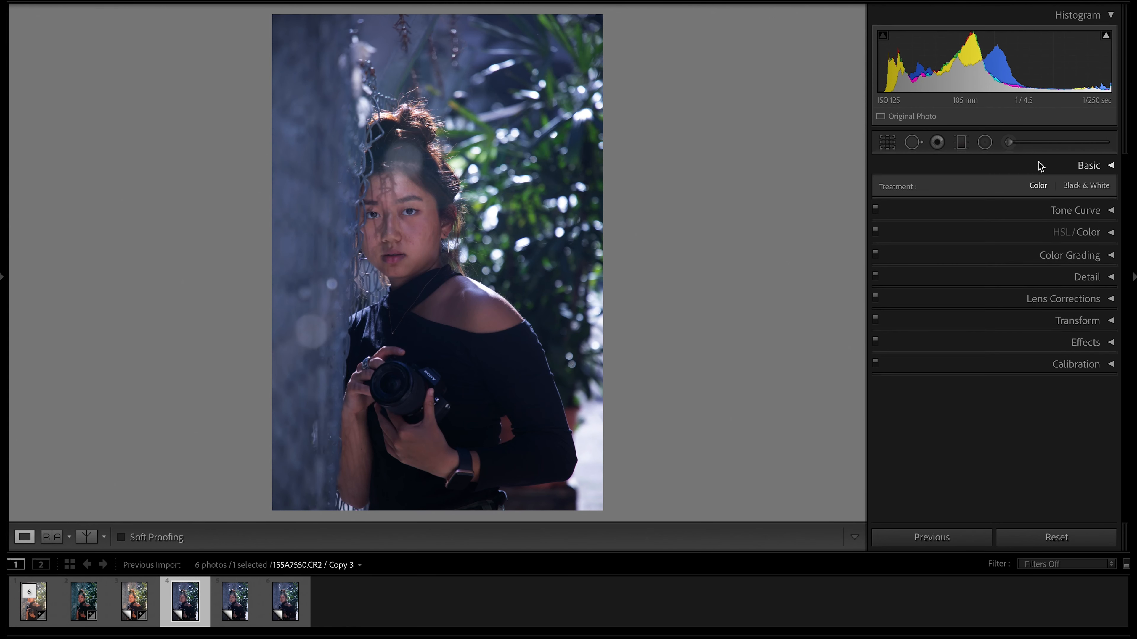
Return to Lightroom and set the white balance of virtual Copy 3 to Temp 4,650 and Tint +27.
{"action": "left_click", "coordinate": [1038, 166]}
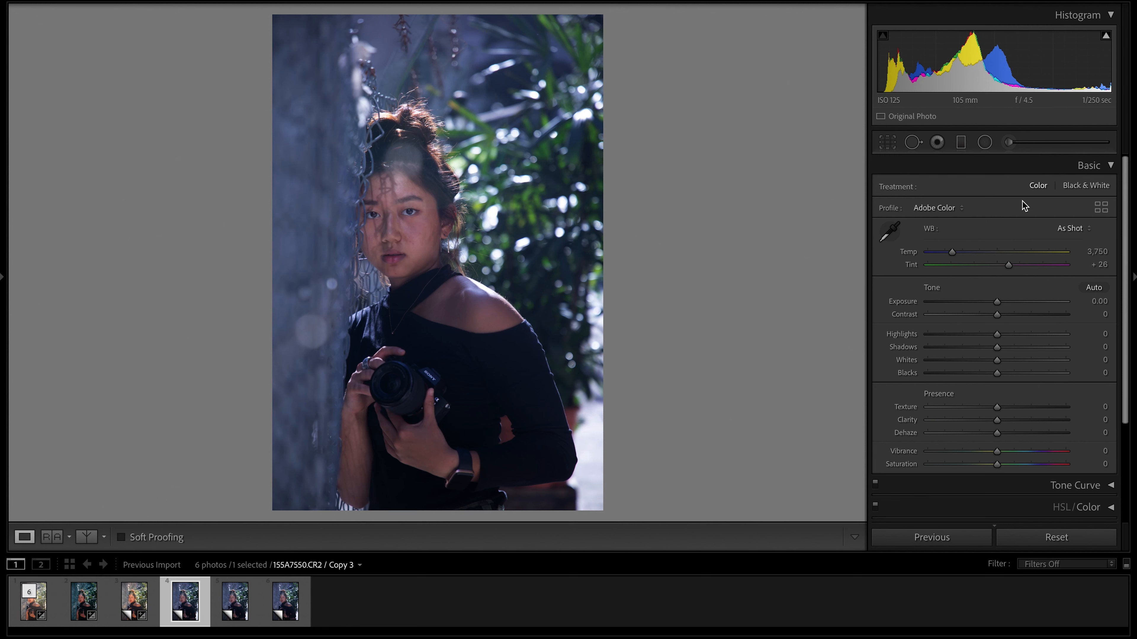
{"action": "left_click", "coordinate": [1096, 252]}
{"action": "type", "text": "4,650"}
{"action": "key", "text": "Return"}
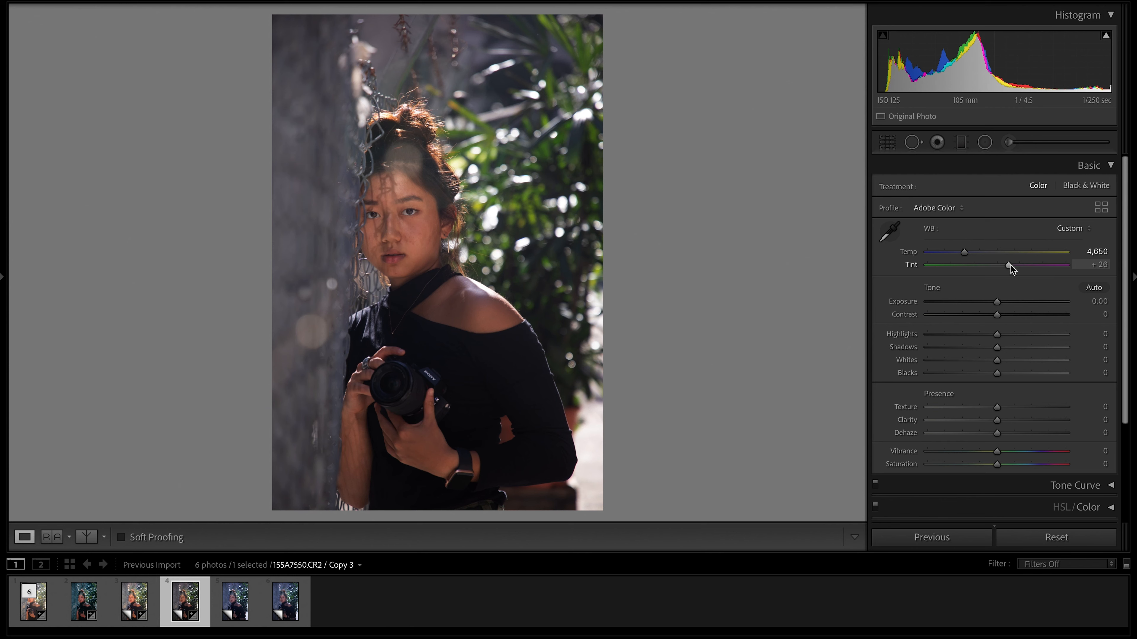
{"action": "left_click_drag", "start_coordinate": [1010, 265], "coordinate": [1011, 265]}
Flatten the tones with Contrast -55, Highlights -45, Shadows +42, Whites -22 and Blacks -15.
{"action": "scroll", "coordinate": [1011, 264], "scroll_direction": "down", "scroll_amount": 2}
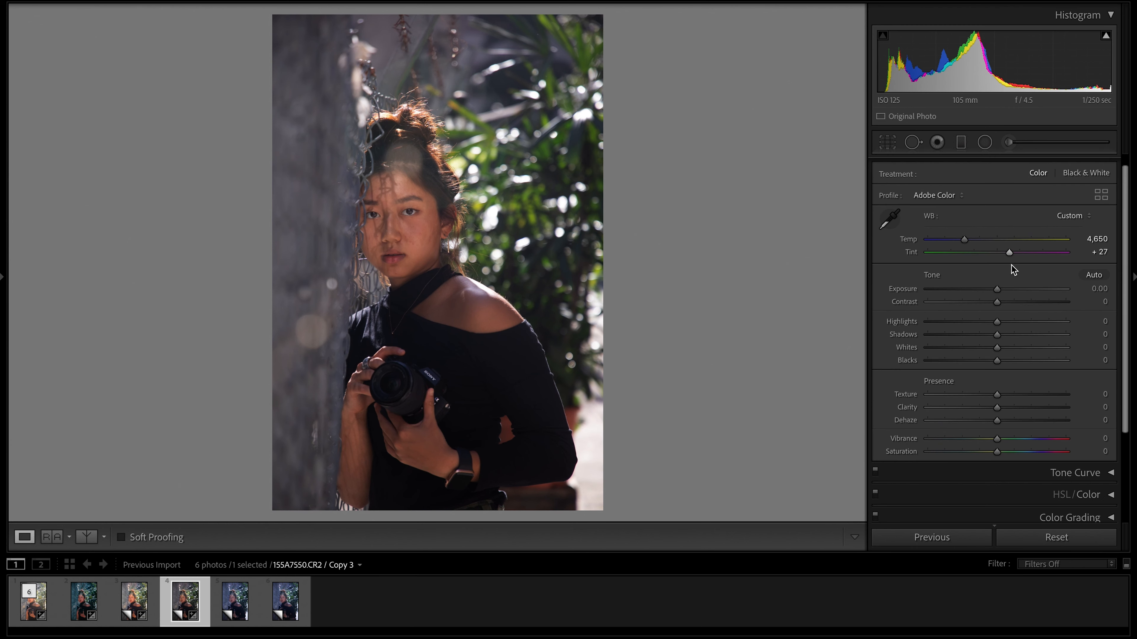
{"action": "scroll", "coordinate": [1011, 264], "scroll_direction": "down", "scroll_amount": 1}
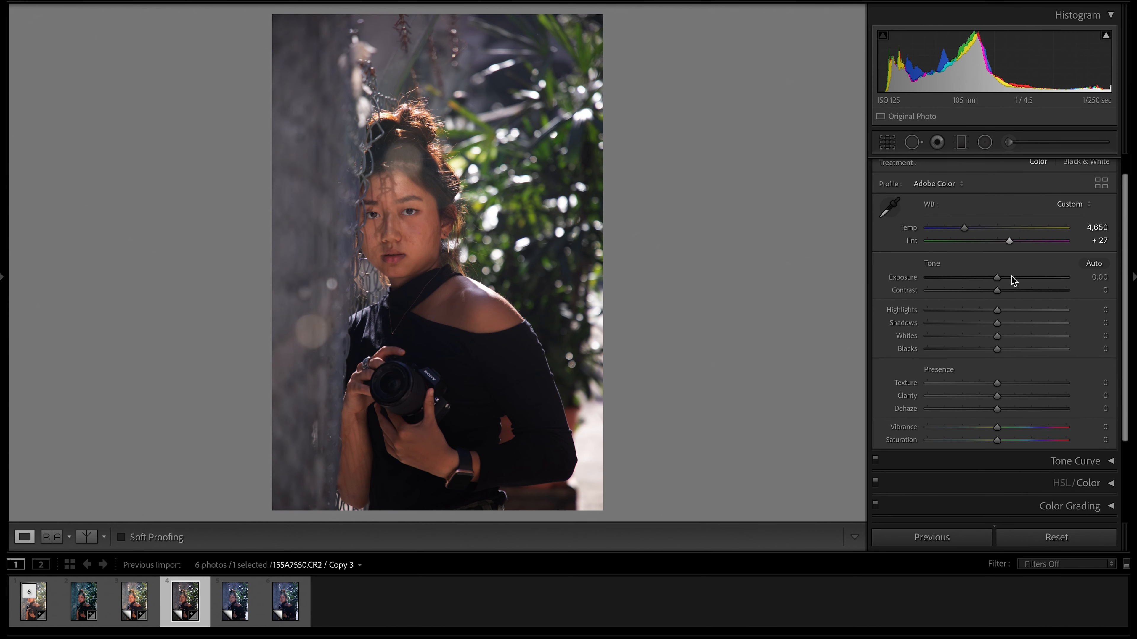
{"action": "left_click_drag", "start_coordinate": [998, 289], "coordinate": [1014, 323]}
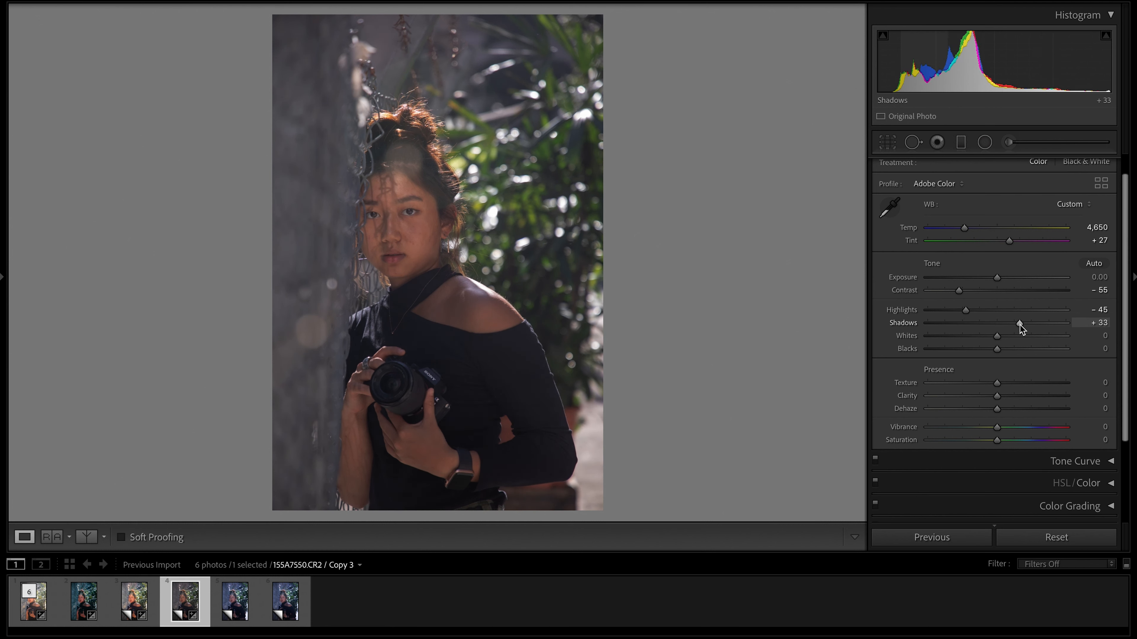
{"action": "left_click_drag", "start_coordinate": [1022, 325], "coordinate": [1025, 326]}
{"action": "mouse_move", "coordinate": [997, 336]}
{"action": "left_mouse_down"}
{"action": "mouse_move", "coordinate": [982, 338]}
{"action": "mouse_move", "coordinate": [986, 348]}
{"action": "left_mouse_up"}
Soften the portrait with Clarity -7, Dehaze -10 and Saturation -20.
{"action": "scroll", "coordinate": [992, 367], "scroll_direction": "down", "scroll_amount": 1}
{"action": "left_click_drag", "start_coordinate": [998, 391], "coordinate": [990, 403]}
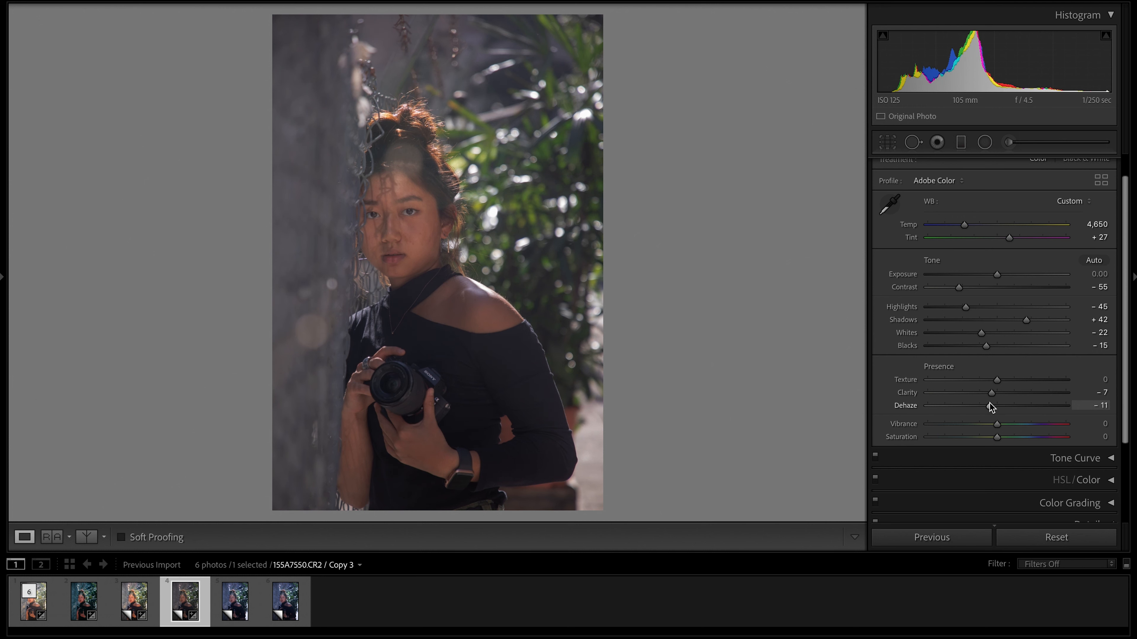
{"action": "left_click_drag", "start_coordinate": [998, 440], "coordinate": [984, 441]}
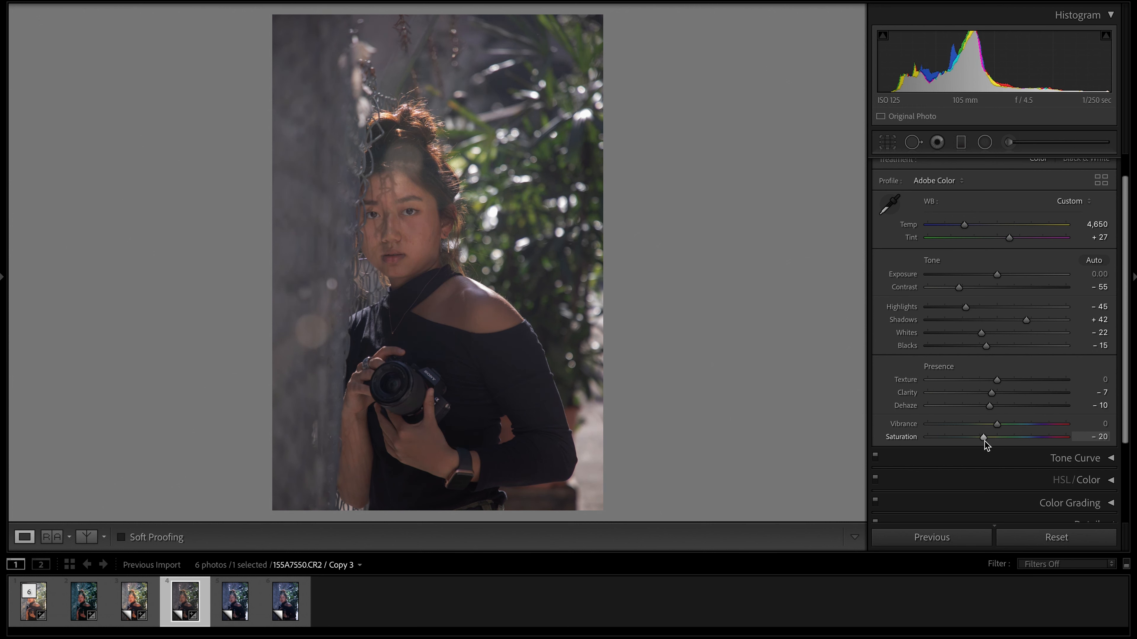
Shape a faded S on the RGB point curve with raised blacks, lowered whites, a shadow point at 69/64 and a highlight point at 187/198.
{"action": "left_click", "coordinate": [1042, 457]}
{"action": "left_click_drag", "start_coordinate": [924, 469], "coordinate": [923, 464]}
{"action": "left_click_drag", "start_coordinate": [1065, 328], "coordinate": [1066, 332]}
{"action": "left_click_drag", "start_coordinate": [961, 428], "coordinate": [962, 435]}
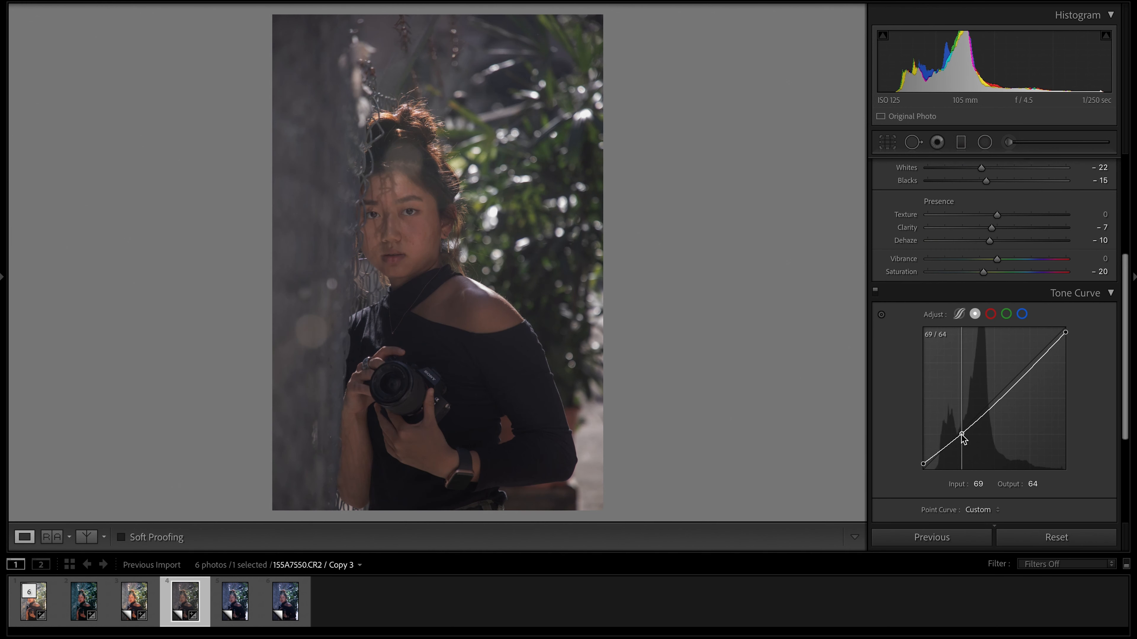
{"action": "left_click_drag", "start_coordinate": [1028, 368], "coordinate": [1028, 359]}
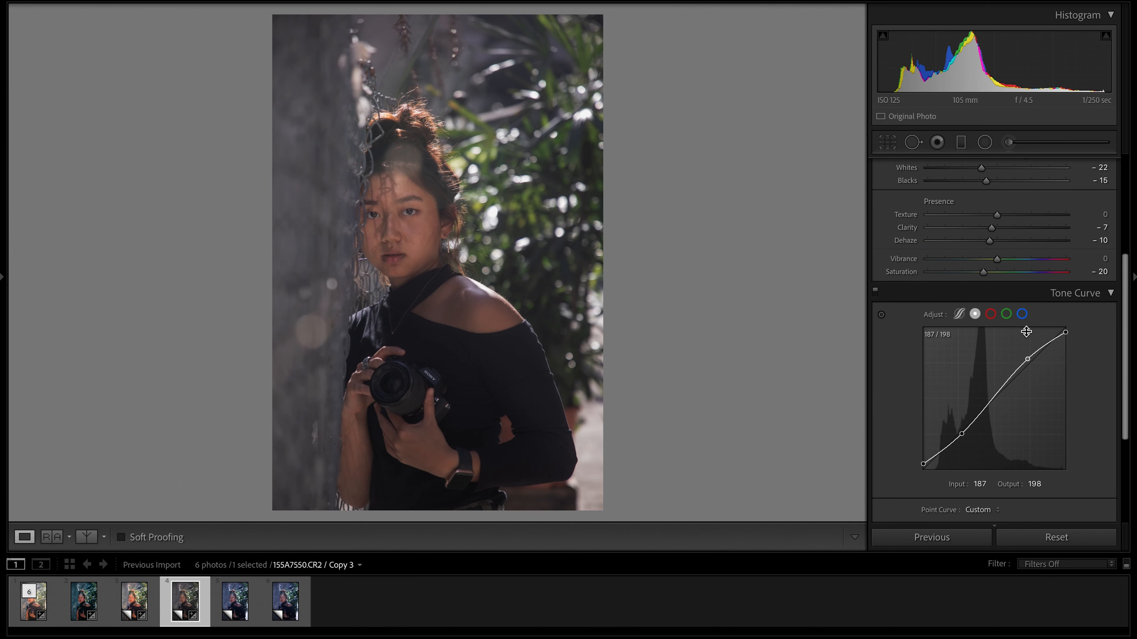
Anchor the midtones of the blue channel curve and lower its shadow point to 69/63.
{"action": "left_click", "coordinate": [1023, 317]}
{"action": "left_click", "coordinate": [994, 398]}
{"action": "left_click_drag", "start_coordinate": [959, 433], "coordinate": [961, 435]}
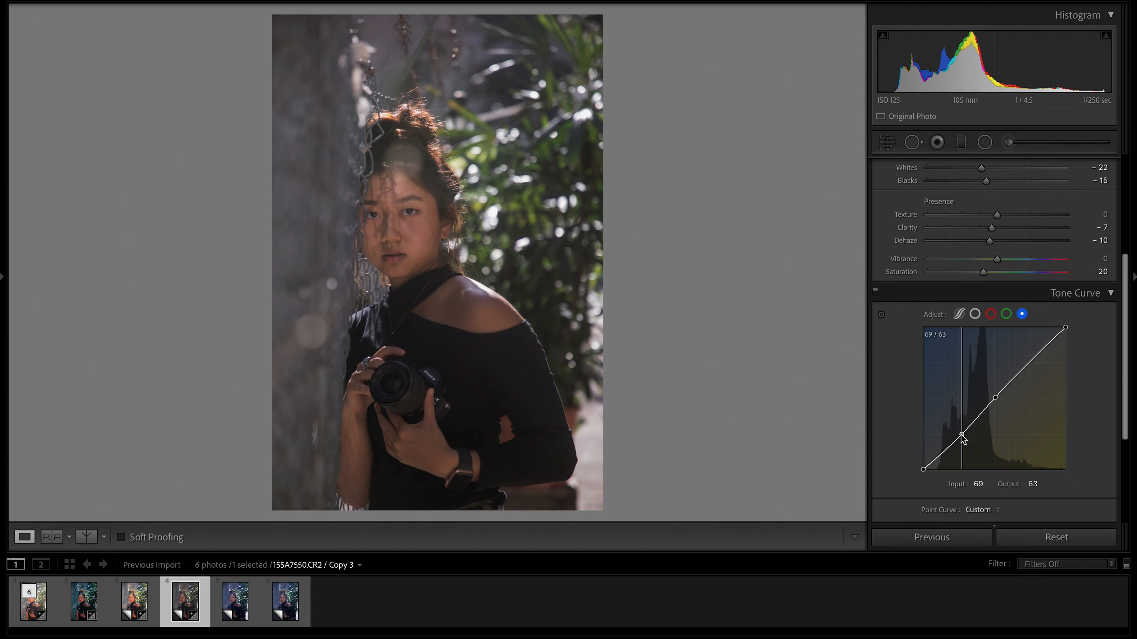
Anchor the green curve's midtones with a shadow point at 67/64, and pull the red curve's shadows slightly down.
{"action": "left_click", "coordinate": [1007, 314]}
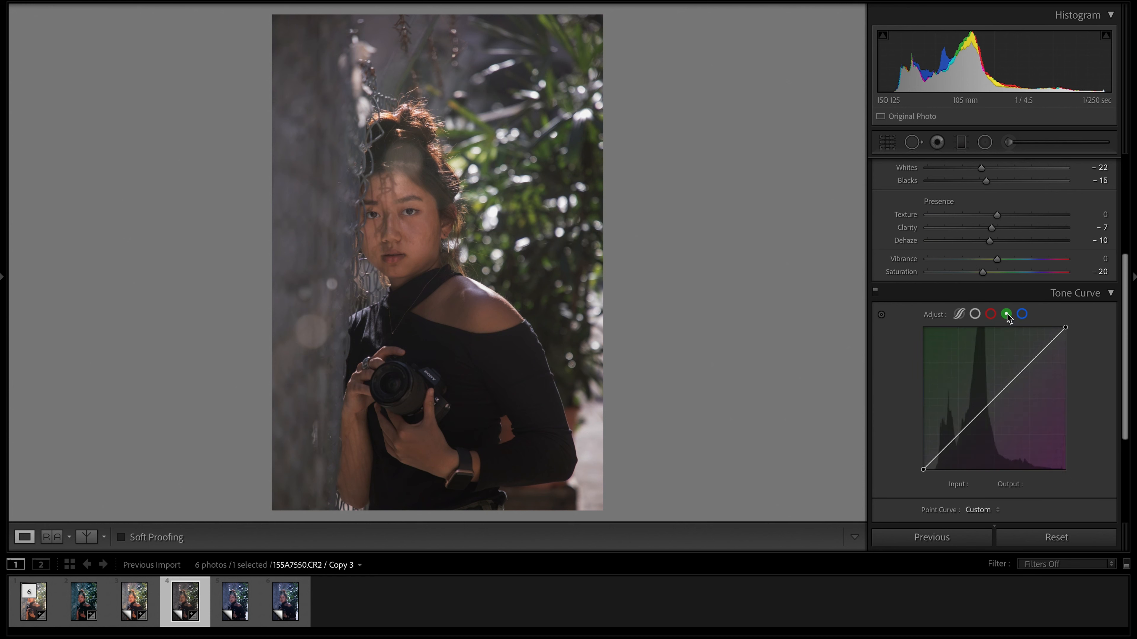
{"action": "left_click", "coordinate": [995, 397]}
{"action": "left_click_drag", "start_coordinate": [960, 433], "coordinate": [959, 435]}
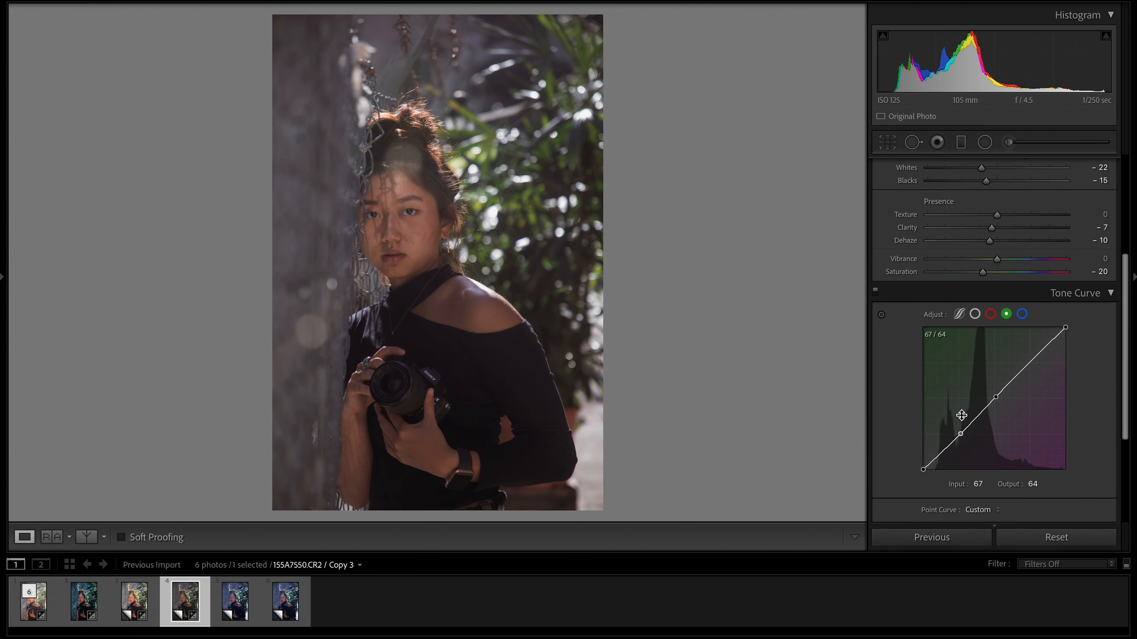
{"action": "left_click", "coordinate": [990, 314]}
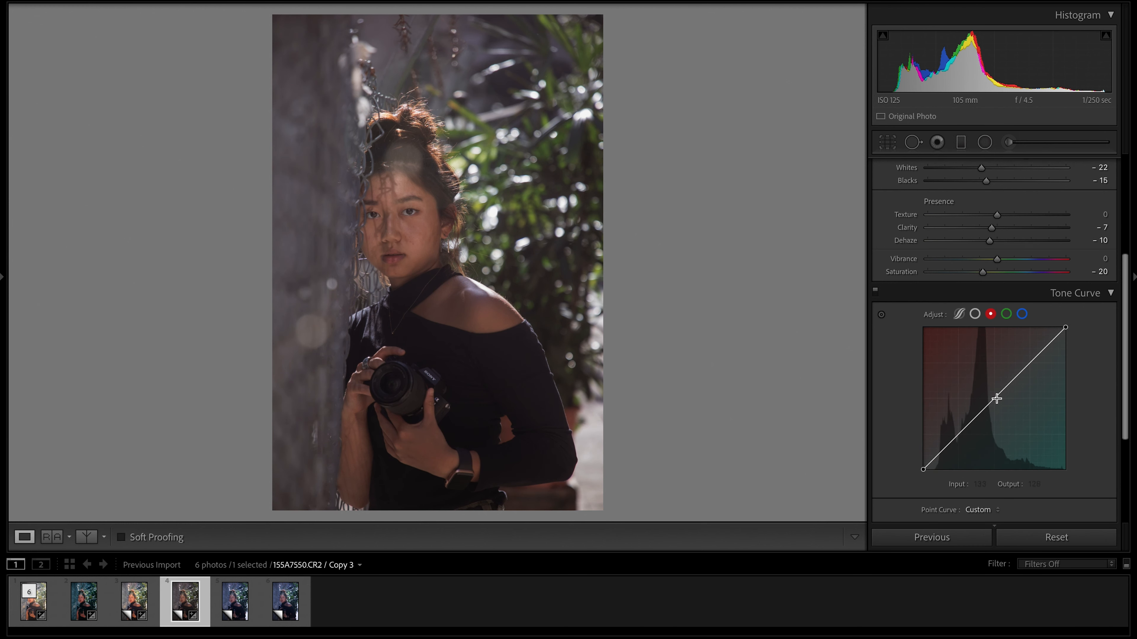
{"action": "left_click_drag", "start_coordinate": [960, 436], "coordinate": [959, 438]}
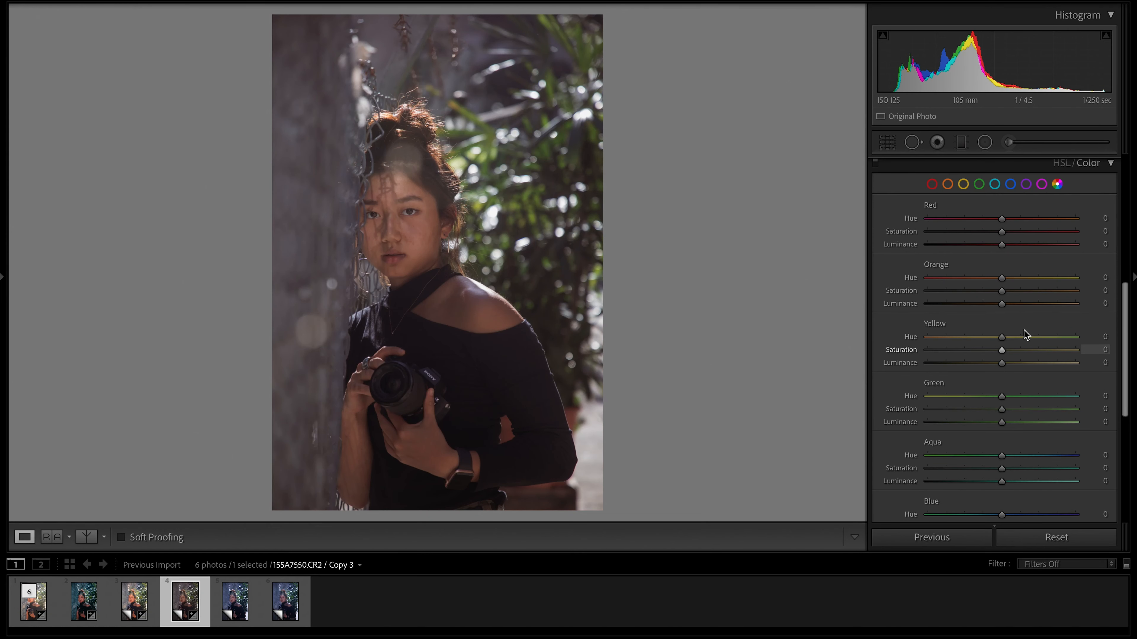
Set Yellow hue to -30, Green hue and saturation to -30, and Aqua hue to +30 in the color mix.
{"action": "left_click_drag", "start_coordinate": [987, 338], "coordinate": [980, 343]}
{"action": "left_click_drag", "start_coordinate": [1002, 395], "coordinate": [1017, 427]}
{"action": "scroll", "coordinate": [1027, 424], "scroll_direction": "down", "scroll_amount": 1}
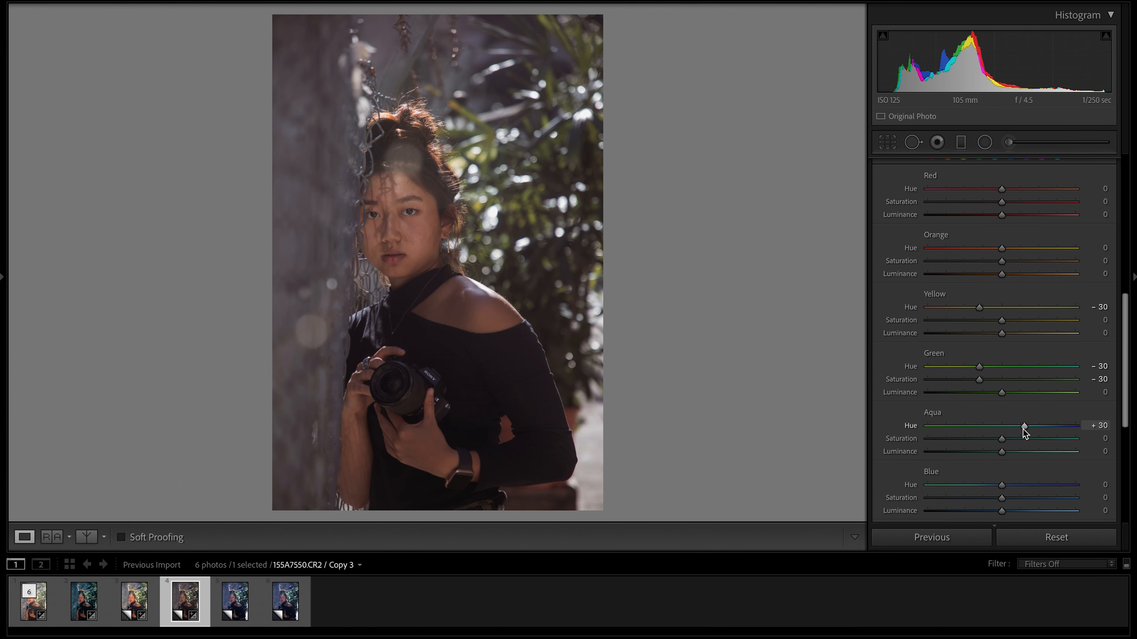
Set Blue hue to +15 and luminance to -24, Purple saturation to -75, and reduce the Magenta adjustment.
{"action": "scroll", "coordinate": [1025, 430], "scroll_direction": "down", "scroll_amount": 1}
{"action": "left_click_drag", "start_coordinate": [1001, 470], "coordinate": [944, 491]}
{"action": "scroll", "coordinate": [983, 496], "scroll_direction": "down", "scroll_amount": 3}
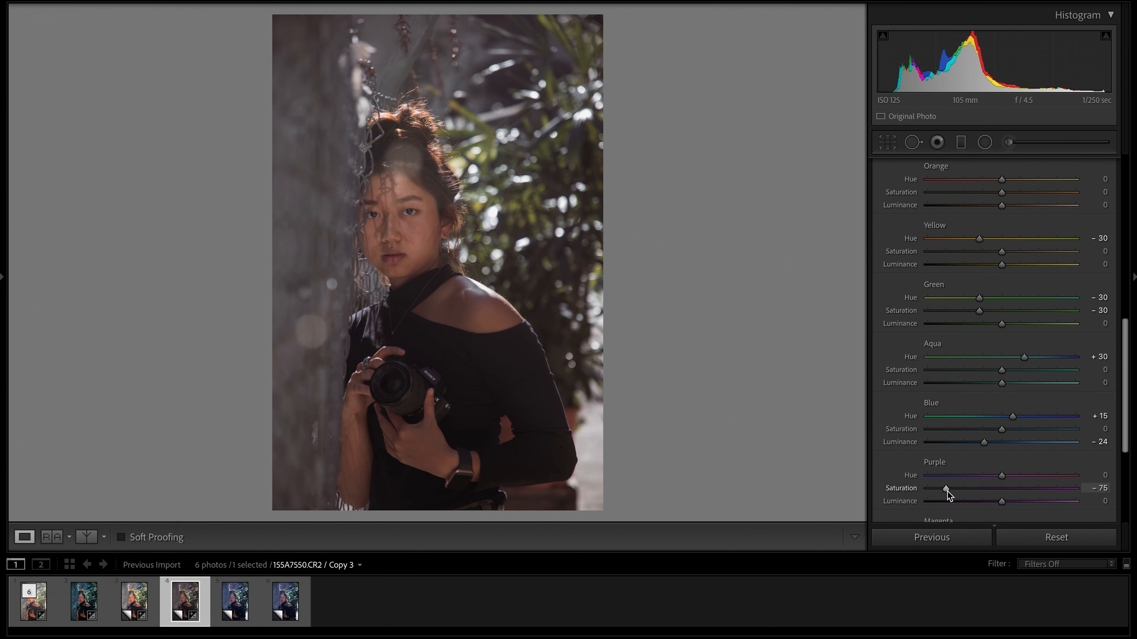
{"action": "scroll", "coordinate": [988, 463], "scroll_direction": "down", "scroll_amount": 2}
{"action": "left_click_drag", "start_coordinate": [1001, 459], "coordinate": [978, 461]}
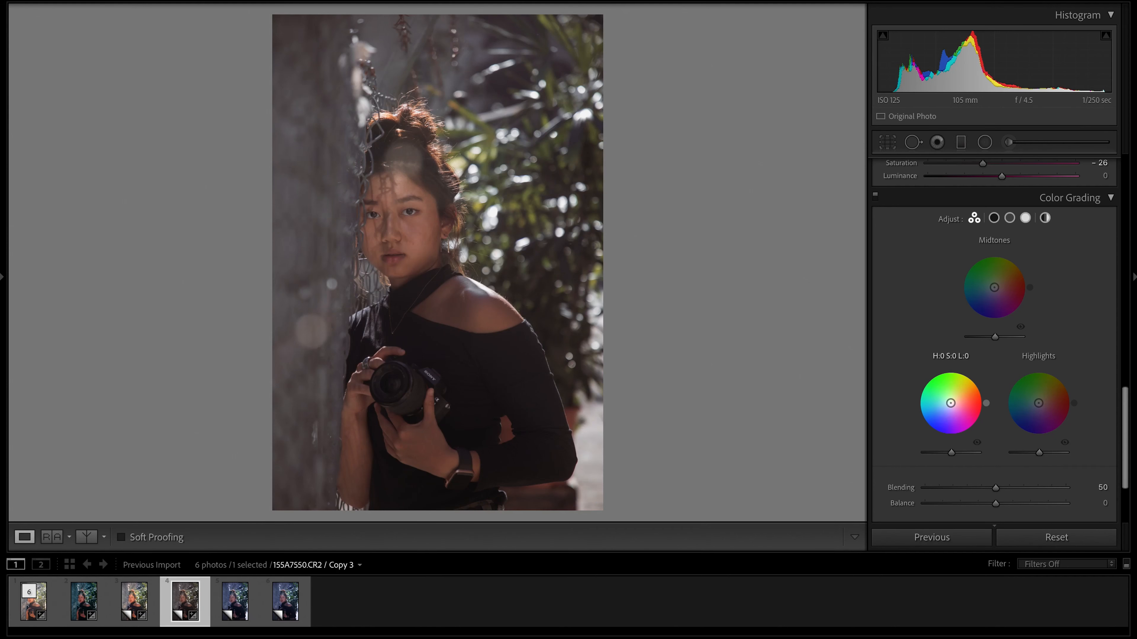
Tint the shadows and highlights with the Color Grading wheels and adjust their Blending and Balance.
{"action": "left_click_drag", "start_coordinate": [950, 403], "coordinate": [954, 400]}
{"action": "left_click_drag", "start_coordinate": [1038, 403], "coordinate": [1037, 408]}
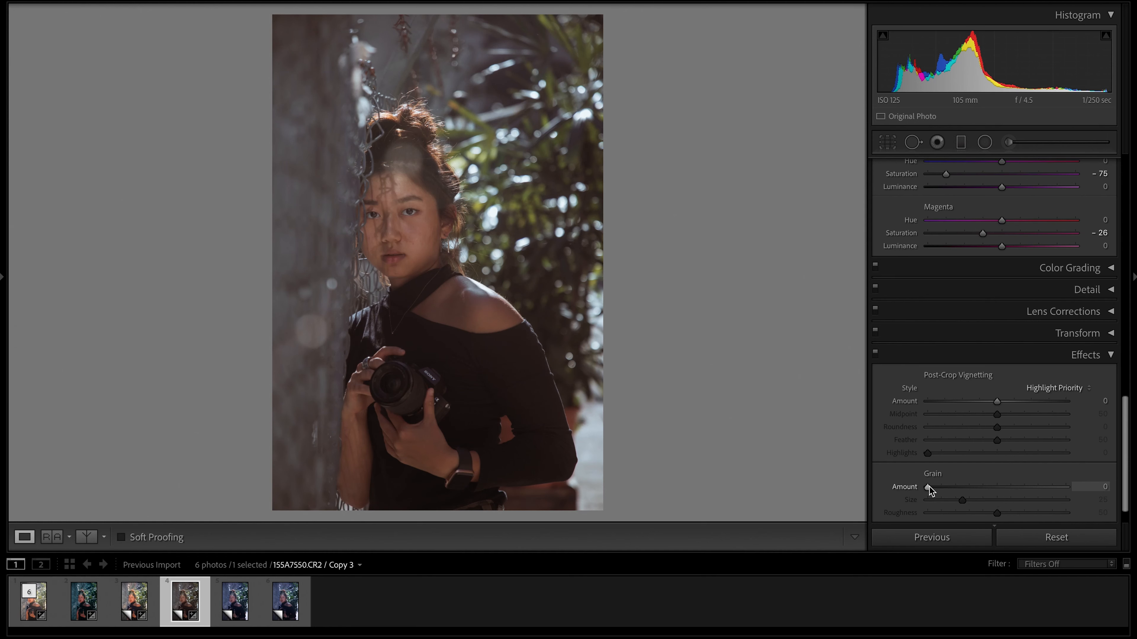
{"action": "left_click_drag", "start_coordinate": [926, 488], "coordinate": [973, 502]}
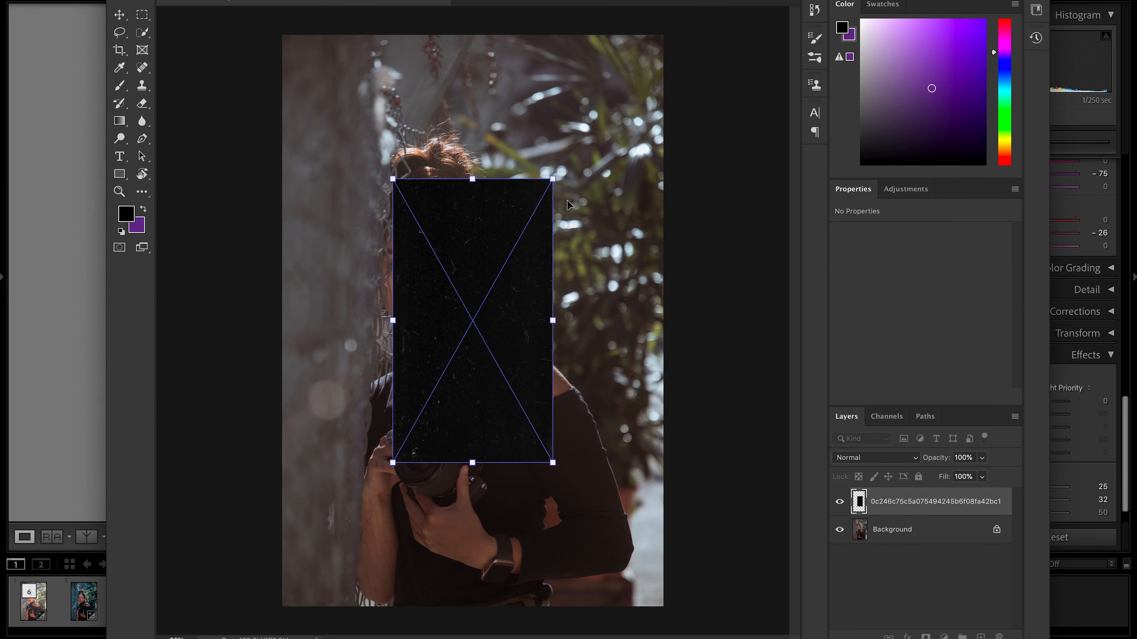
Scale the dust texture overlay to cover the whole portrait and set its blend mode to Screen.
{"action": "left_click_drag", "start_coordinate": [552, 178], "coordinate": [761, 26]}
{"action": "left_click_drag", "start_coordinate": [392, 462], "coordinate": [258, 638]}
{"action": "key", "text": "Return"}
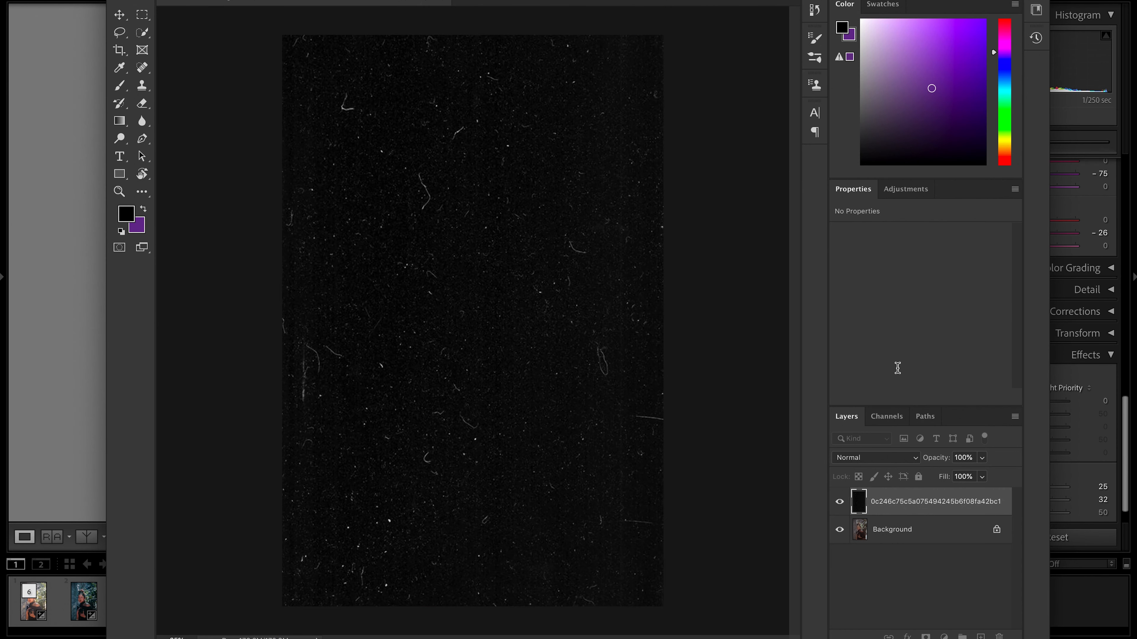
{"action": "left_click", "coordinate": [896, 457]}
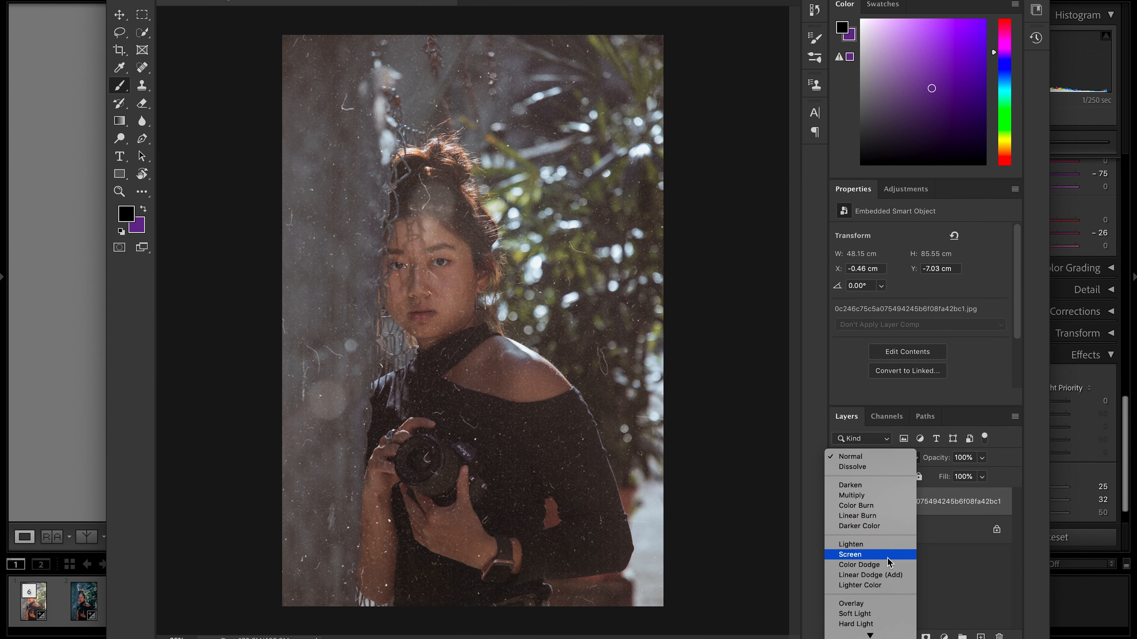
{"action": "left_click", "coordinate": [889, 556]}
Enlarge the red and yellow light leak image over the portrait, rotate it 180°, and set its layer to Screen beneath the dust texture.
{"action": "left_click_drag", "start_coordinate": [554, 241], "coordinate": [768, 25]}
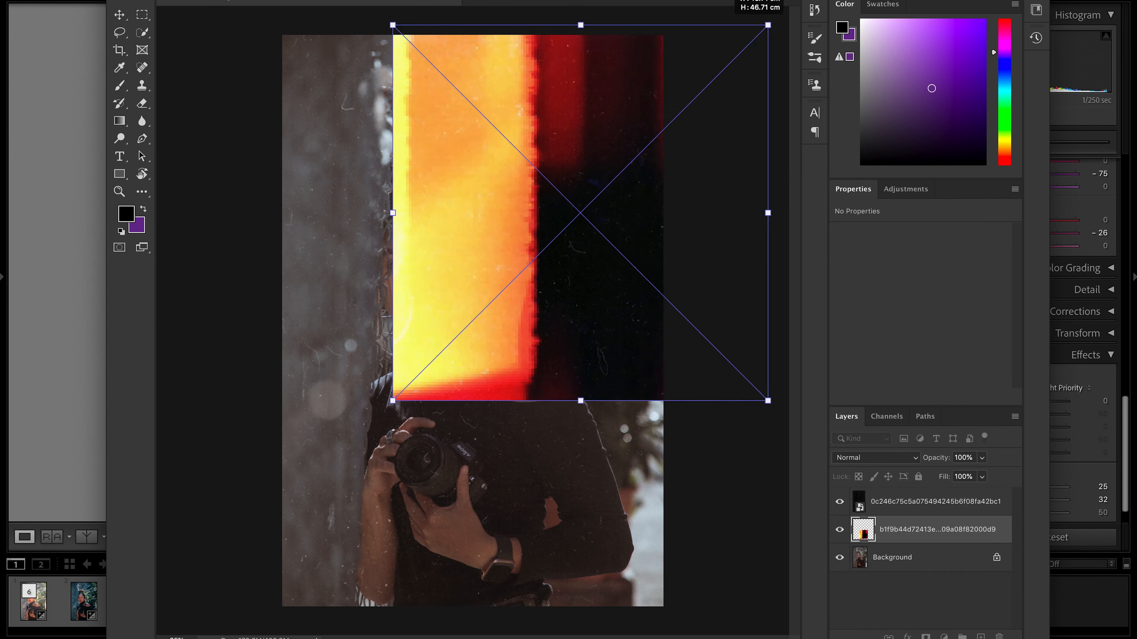
{"action": "left_click_drag", "start_coordinate": [393, 402], "coordinate": [182, 611]}
{"action": "left_click_drag", "start_coordinate": [317, 426], "coordinate": [330, 430]}
{"action": "left_click", "coordinate": [129, 0]}
{"action": "mouse_move", "coordinate": [165, 254]}
{"action": "left_click", "coordinate": [344, 482]}
{"action": "left_click_drag", "start_coordinate": [613, 312], "coordinate": [572, 317]}
{"action": "left_click", "coordinate": [850, 466]}
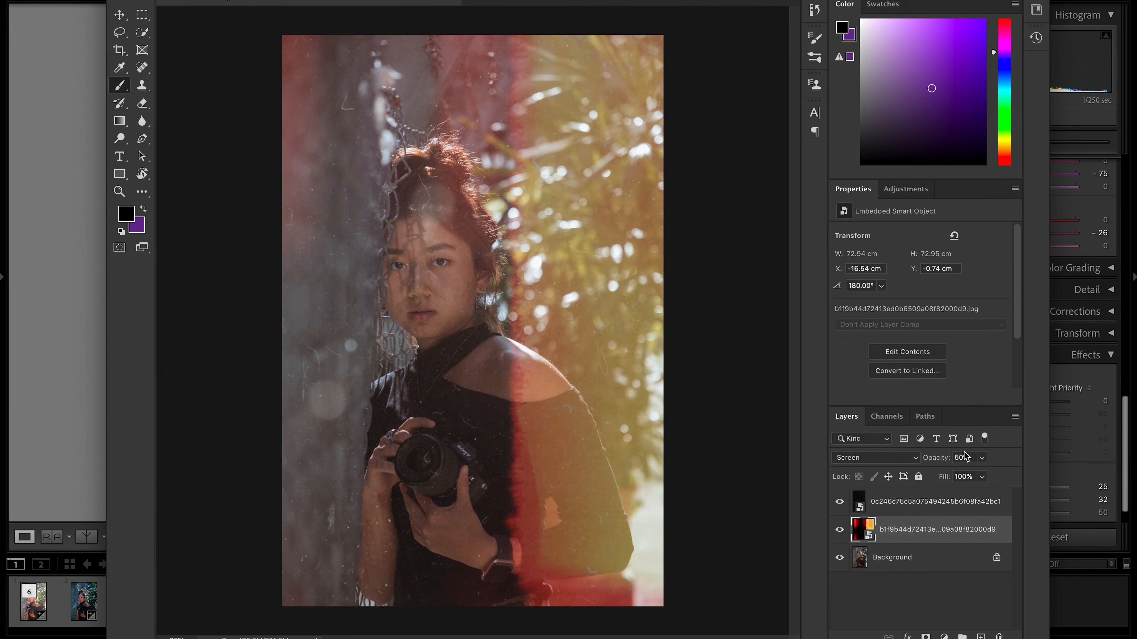
Set the light leak layer's opacity to 30%, add a layer mask, and mask out its hard vertical edge.
{"action": "left_click", "coordinate": [962, 458]}
{"action": "type", "text": "30"}
{"action": "left_click", "coordinate": [926, 637]}
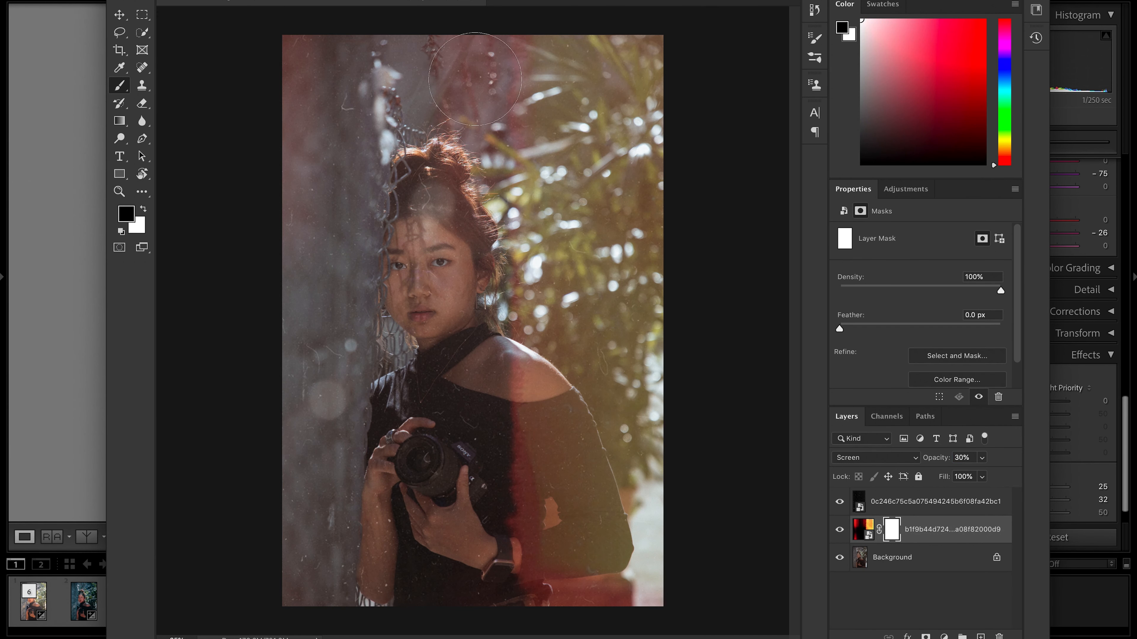
{"action": "mouse_move", "coordinate": [496, 79]}
{"action": "left_mouse_down"}
{"action": "mouse_move", "coordinate": [493, 454]}
{"action": "mouse_move", "coordinate": [481, 367]}
{"action": "mouse_move", "coordinate": [504, 553]}
{"action": "left_mouse_up"}
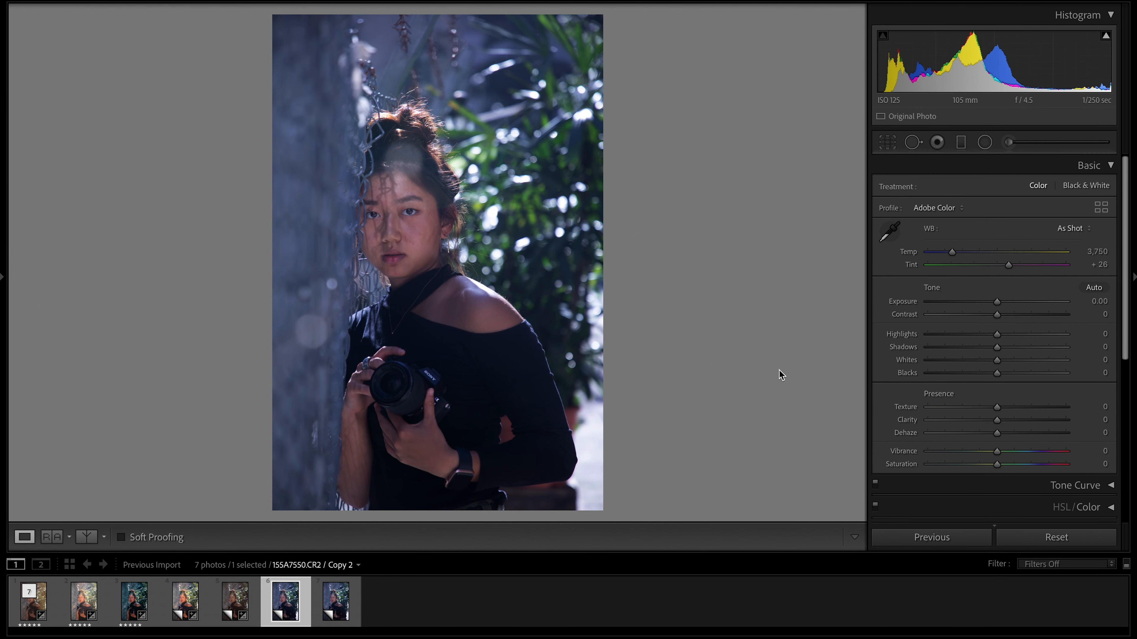
Convert Copy 2 to Black & White, set Contrast to +2, Highlights to -88 and Shadows to +7, and slightly raise Clarity.
{"action": "left_click", "coordinate": [1074, 187]}
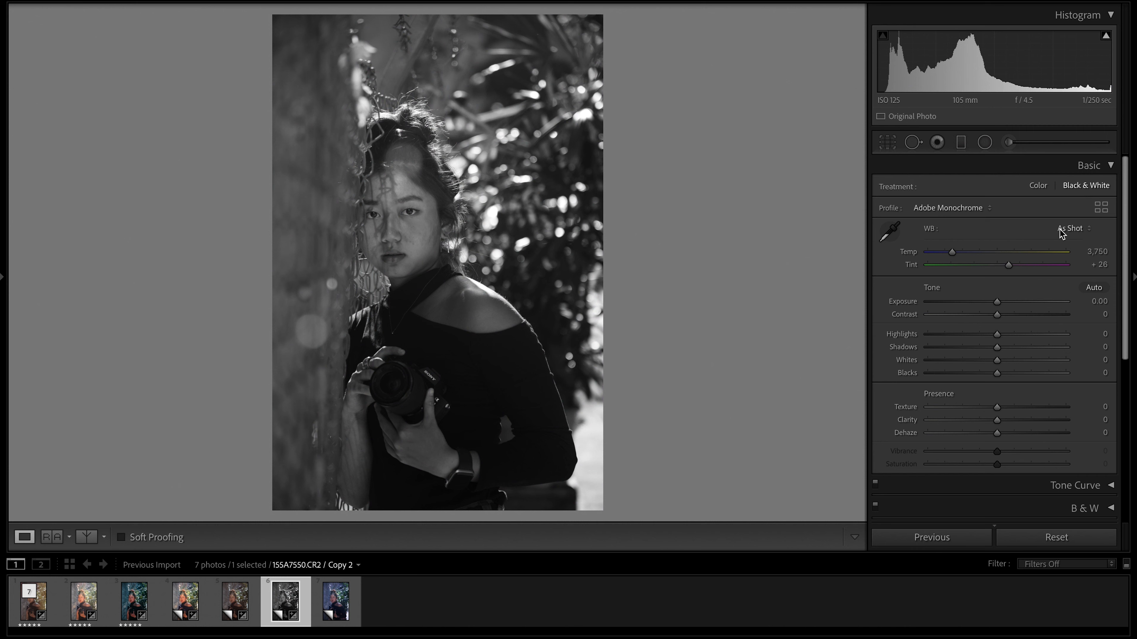
{"action": "left_click_drag", "start_coordinate": [997, 313], "coordinate": [999, 314]}
{"action": "left_click_drag", "start_coordinate": [998, 339], "coordinate": [931, 339]}
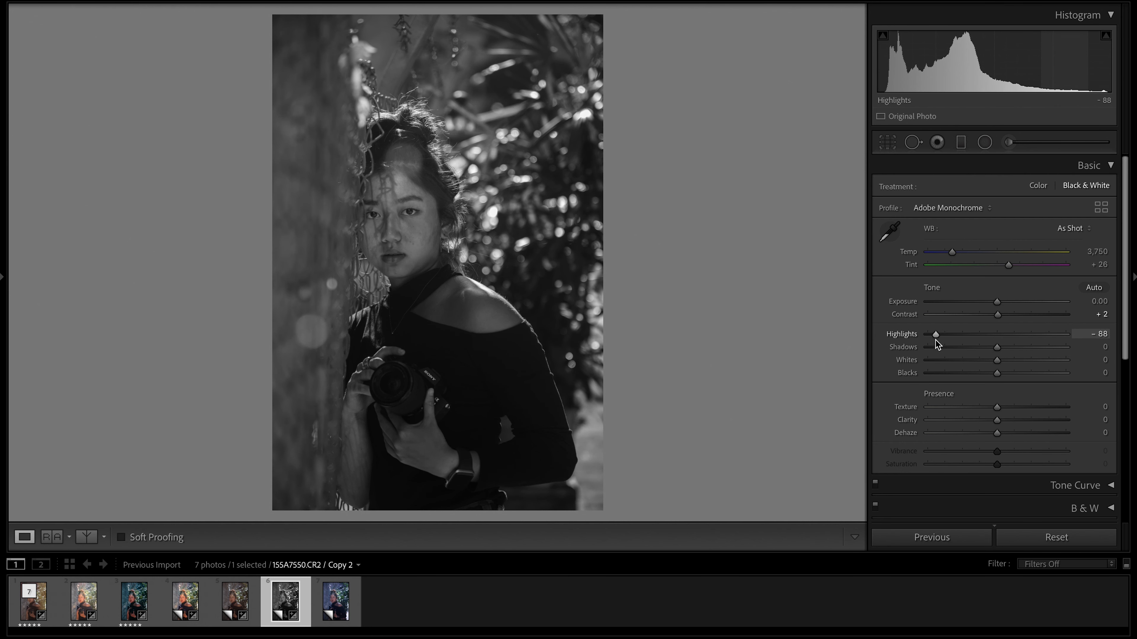
{"action": "left_click_drag", "start_coordinate": [997, 349], "coordinate": [1001, 349]}
{"action": "scroll", "coordinate": [1015, 365], "scroll_direction": "down", "scroll_amount": 2}
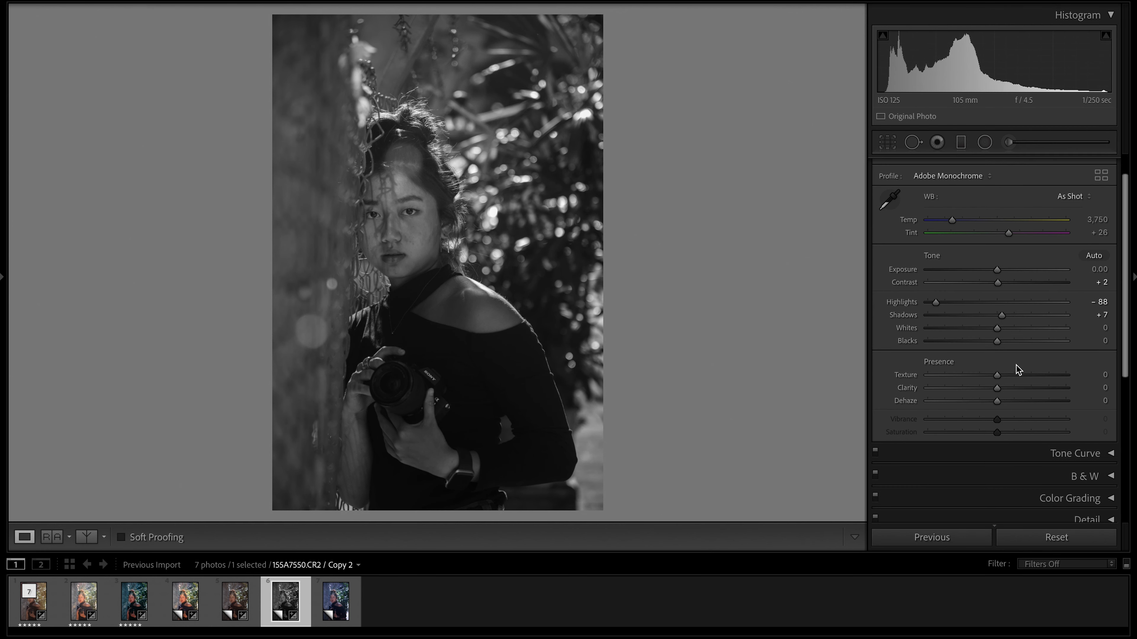
{"action": "left_click_drag", "start_coordinate": [998, 388], "coordinate": [1004, 387]}
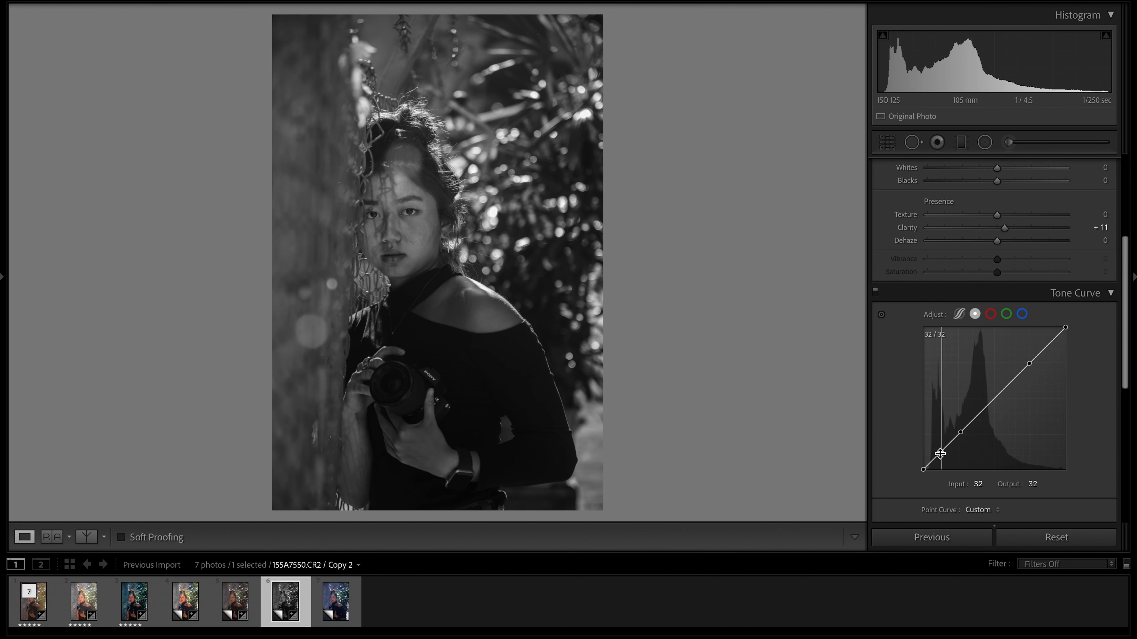
Lift the black point of the black-and-white copy's tone curve and shape its shadow and highlight points.
{"action": "left_click", "coordinate": [940, 453]}
{"action": "left_click_drag", "start_coordinate": [922, 469], "coordinate": [921, 457]}
{"action": "left_click_drag", "start_coordinate": [1029, 363], "coordinate": [1024, 361]}
{"action": "left_click_drag", "start_coordinate": [962, 433], "coordinate": [964, 444]}
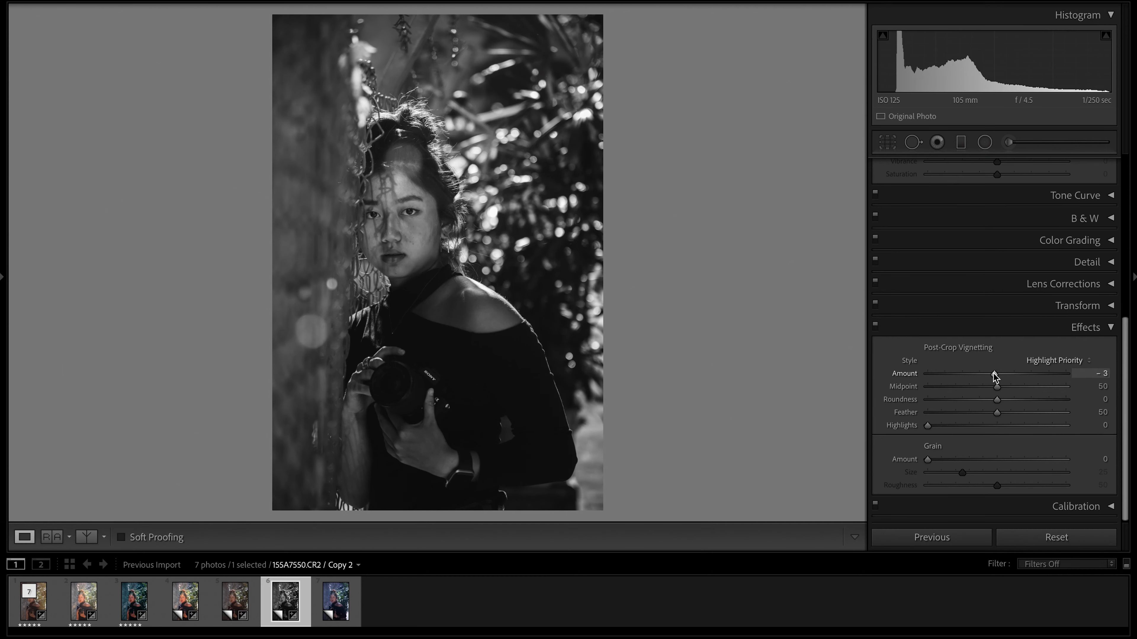
Darken the black-and-white copy's edges with a post-crop vignette and add film grain.
{"action": "left_click_drag", "start_coordinate": [992, 374], "coordinate": [927, 389]}
{"action": "left_click_drag", "start_coordinate": [928, 459], "coordinate": [1004, 459]}
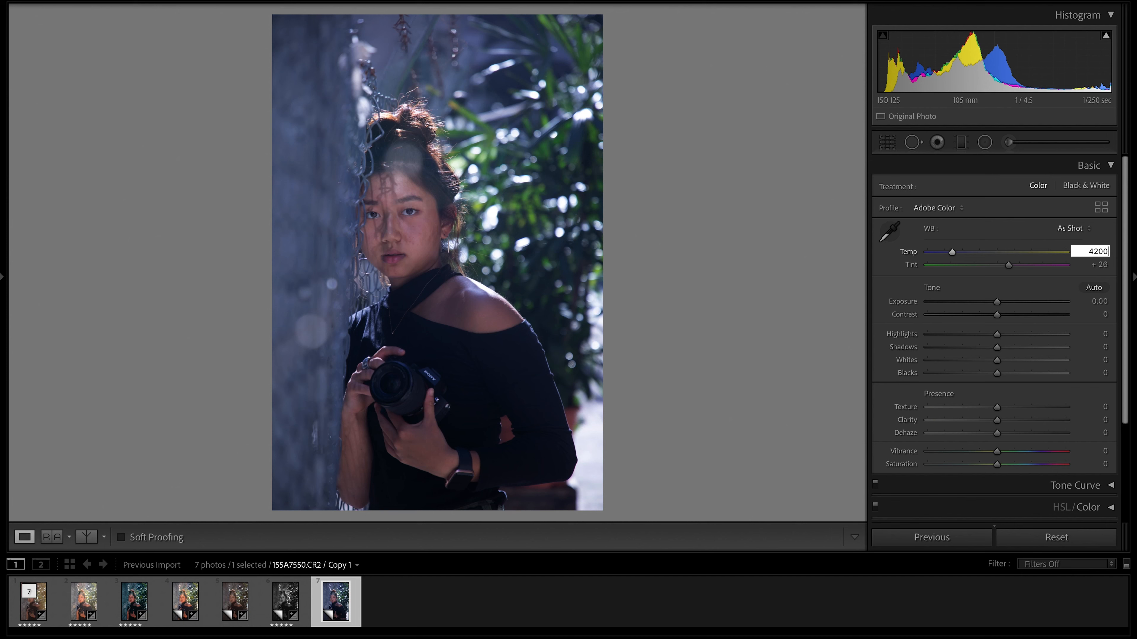
On Copy 1, set Temp to 4,200, Tint +14, Whites -86, Blacks +16, Texture +8, Clarity +17, Vibrance -12 and Saturation +23.
{"action": "key", "text": "Return"}
{"action": "key", "text": "Tab"}
{"action": "type", "text": "14"}
{"action": "key", "text": "Return"}
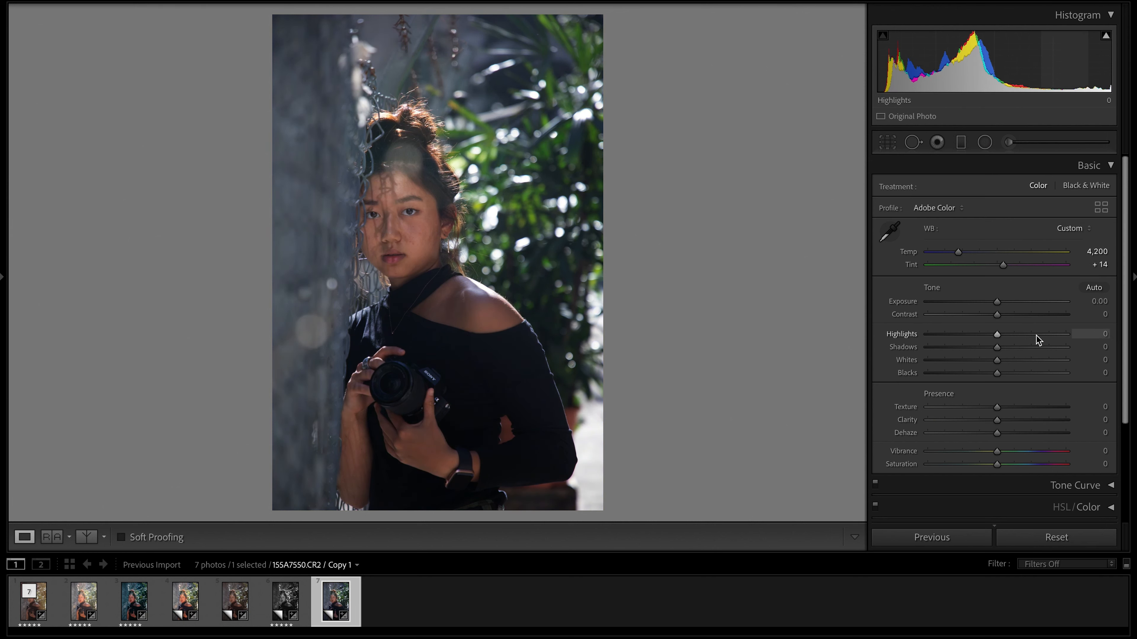
{"action": "left_click_drag", "start_coordinate": [997, 302], "coordinate": [1014, 459]}
Add anchor points to the tone curve, lift the black point to output 10, and place the midtone point at 125/130.
{"action": "scroll", "coordinate": [1007, 430], "scroll_direction": "down", "scroll_amount": 1}
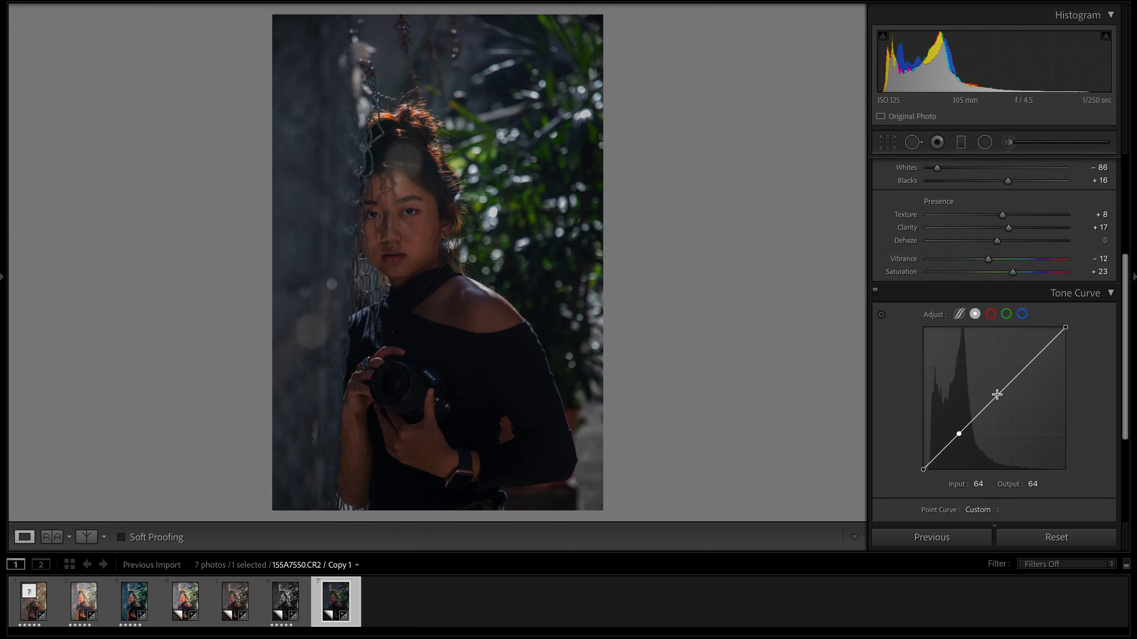
{"action": "left_click", "coordinate": [995, 397]}
{"action": "left_click", "coordinate": [1030, 362]}
{"action": "left_click_drag", "start_coordinate": [924, 471], "coordinate": [921, 467]}
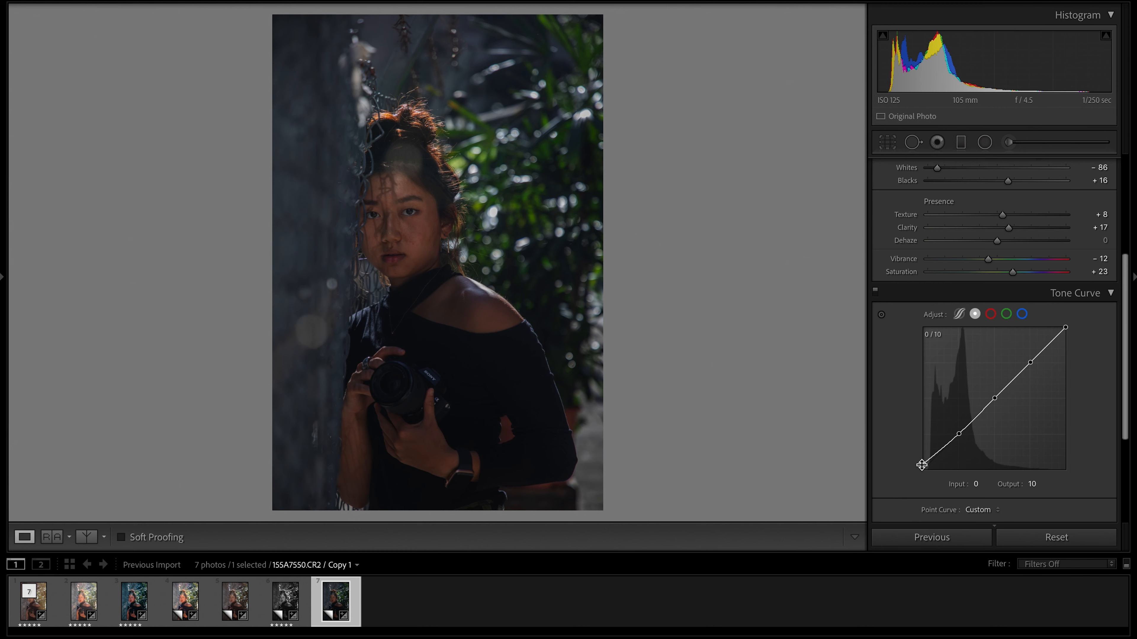
{"action": "left_click_drag", "start_coordinate": [959, 435], "coordinate": [993, 403]}
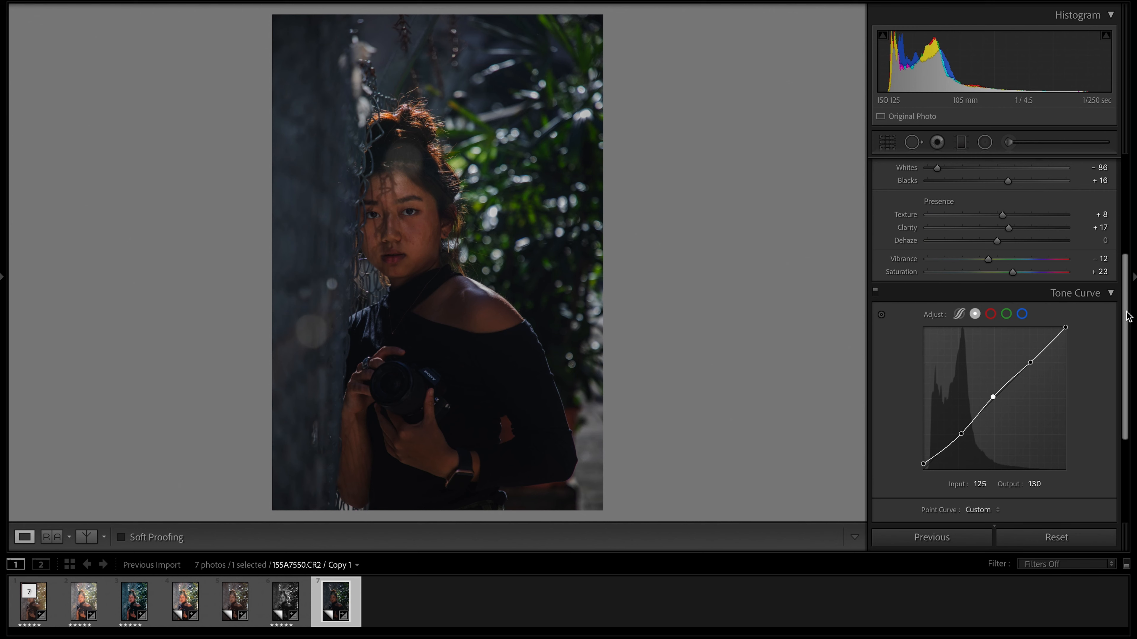
In Calibration, set Blue Primary hue to +31 and saturation to -4, and adjust the Green and Red Primary hue and saturation.
{"action": "left_click", "coordinate": [1088, 299]}
{"action": "left_click", "coordinate": [1088, 505]}
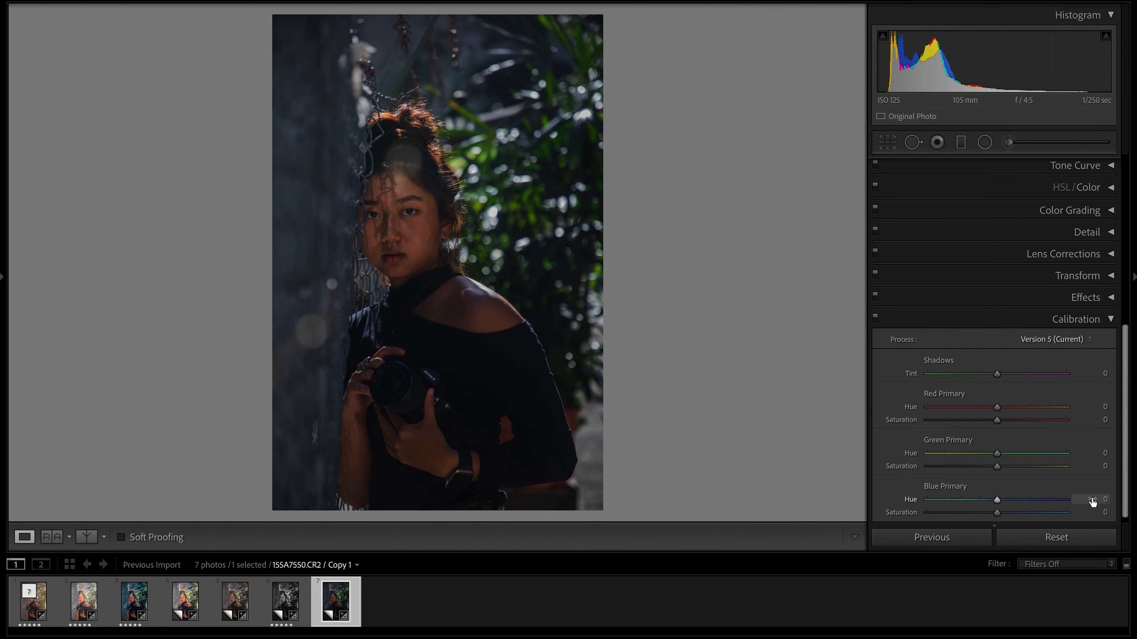
{"action": "mouse_move", "coordinate": [1001, 504]}
{"action": "left_mouse_down"}
{"action": "mouse_move", "coordinate": [1020, 502]}
{"action": "mouse_move", "coordinate": [994, 513]}
{"action": "left_mouse_up"}
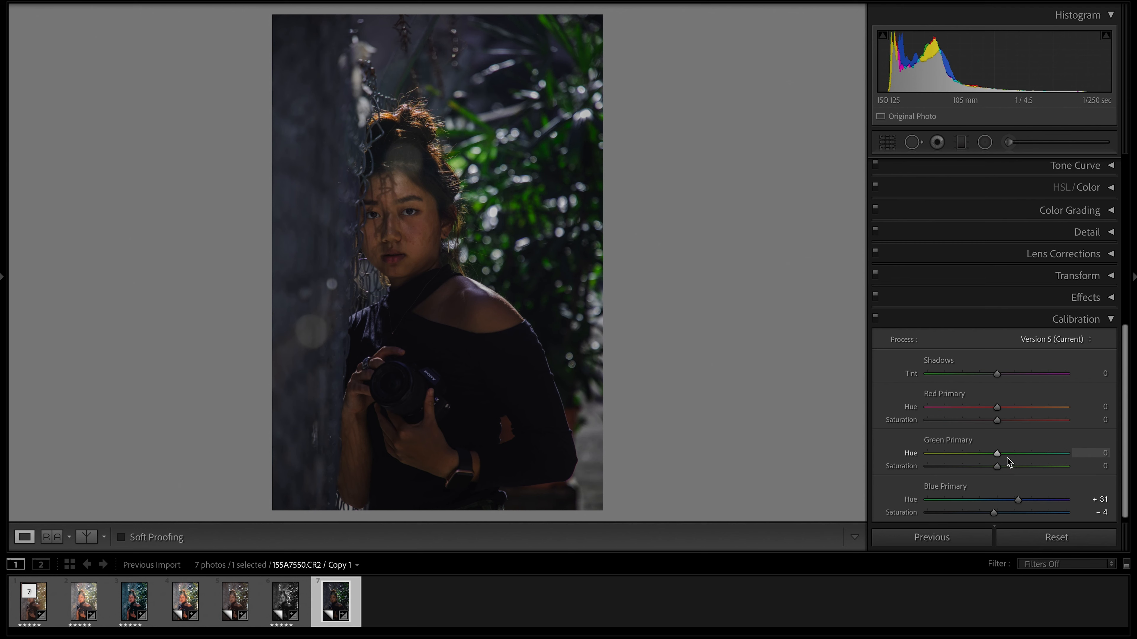
{"action": "mouse_move", "coordinate": [1001, 454]}
{"action": "left_mouse_down"}
{"action": "mouse_move", "coordinate": [1018, 452]}
{"action": "mouse_move", "coordinate": [987, 466]}
{"action": "left_mouse_up"}
{"action": "mouse_move", "coordinate": [996, 408]}
{"action": "left_mouse_down"}
{"action": "mouse_move", "coordinate": [976, 408]}
{"action": "mouse_move", "coordinate": [1002, 420]}
{"action": "left_mouse_up"}
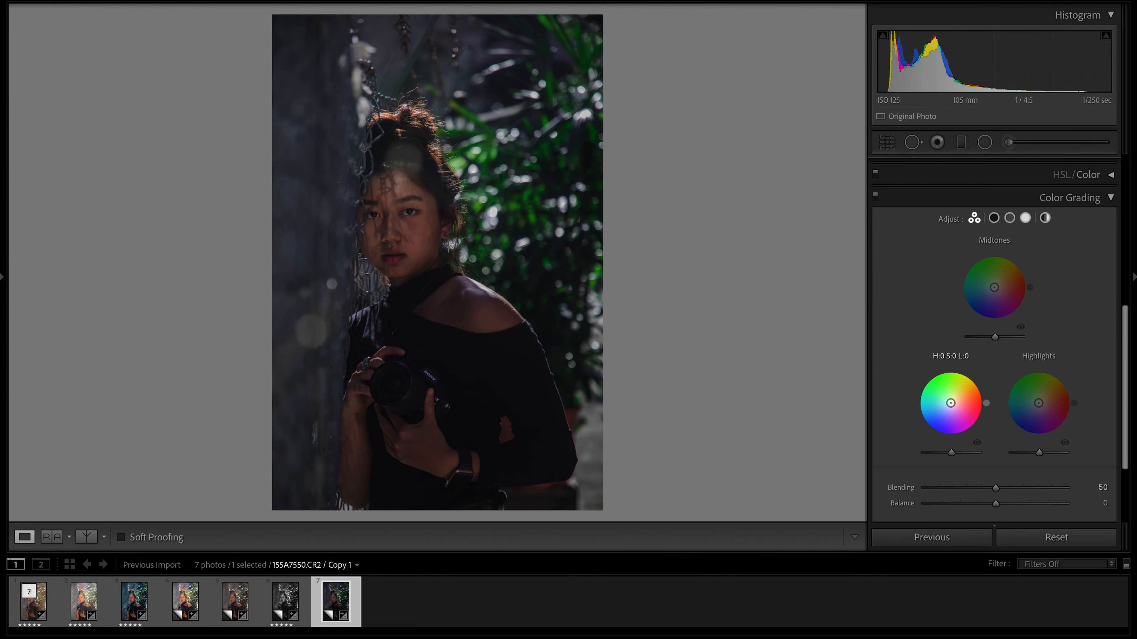
Tint Copy 1's shadows and highlights subtly with the Color Grading wheels.
{"action": "left_click_drag", "start_coordinate": [950, 403], "coordinate": [944, 408]}
{"action": "left_click_drag", "start_coordinate": [1038, 402], "coordinate": [1035, 406]}
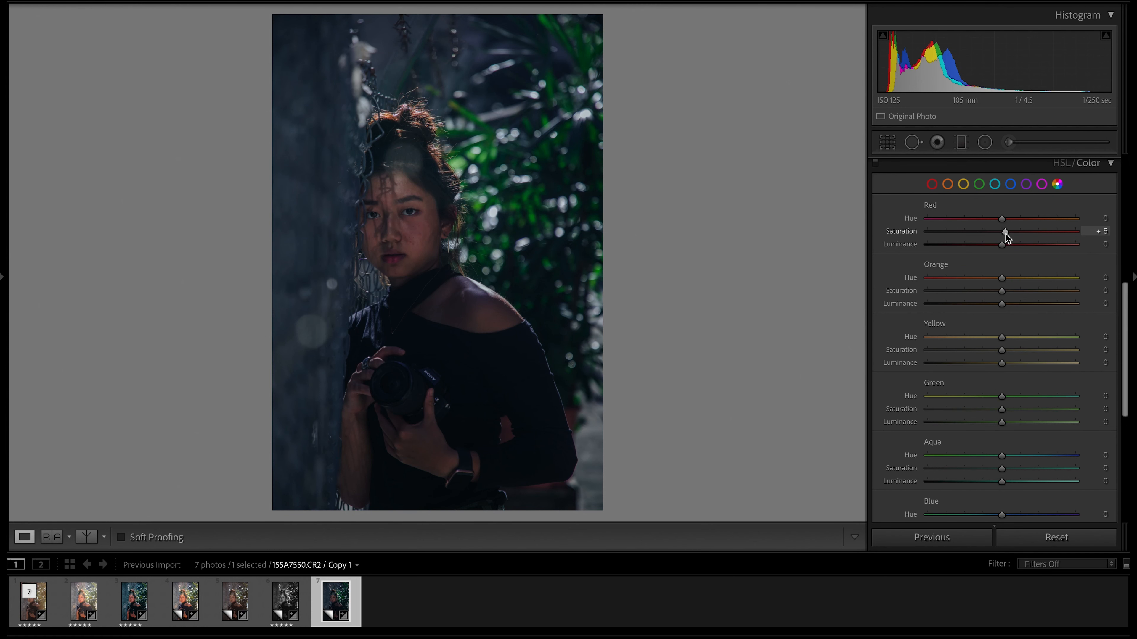
Set Red saturation to +4 and luminance to +41, adjust Orange saturation and luminance, and set Green hue +70, saturation -50 and luminance -60.
{"action": "left_click_drag", "start_coordinate": [1005, 234], "coordinate": [1033, 245]}
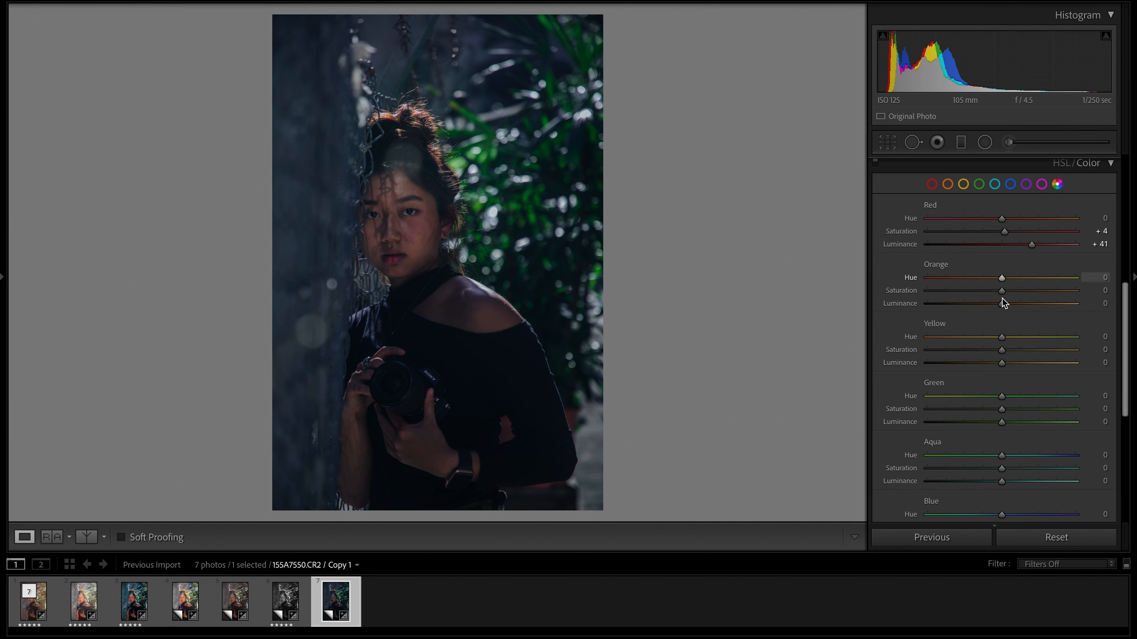
{"action": "left_click_drag", "start_coordinate": [1002, 290], "coordinate": [1052, 303]}
{"action": "left_click_drag", "start_coordinate": [1001, 396], "coordinate": [943, 409]}
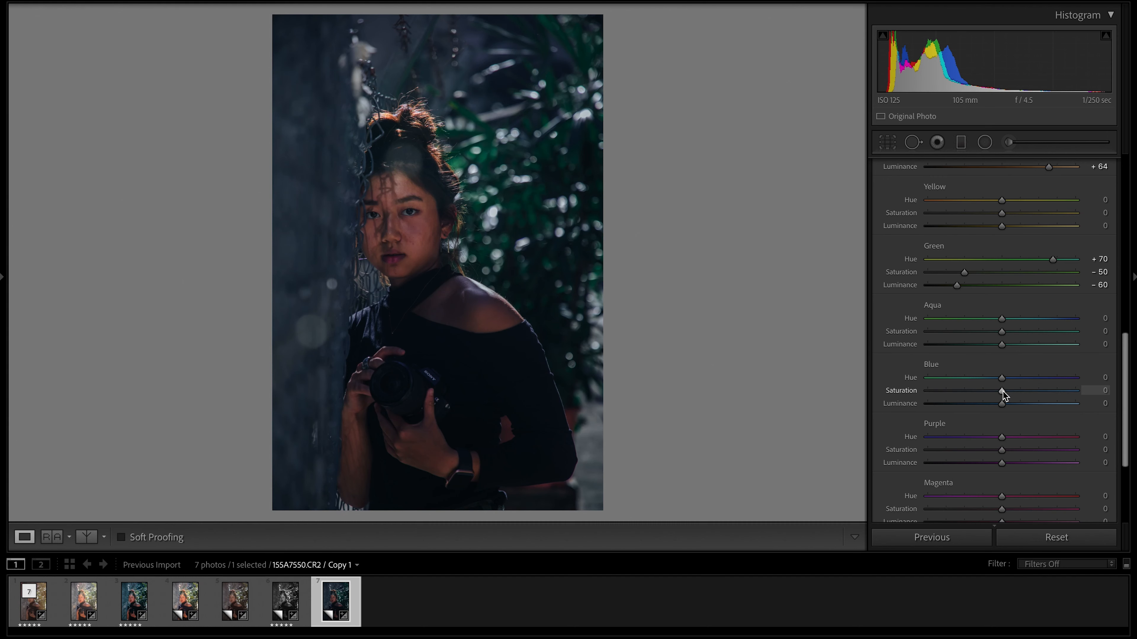
Set Blue saturation to +24 and luminance to -49, Purple hue -55 and luminance -45, and Magenta hue +83 and luminance -17.
{"action": "left_click_drag", "start_coordinate": [1002, 391], "coordinate": [976, 405]}
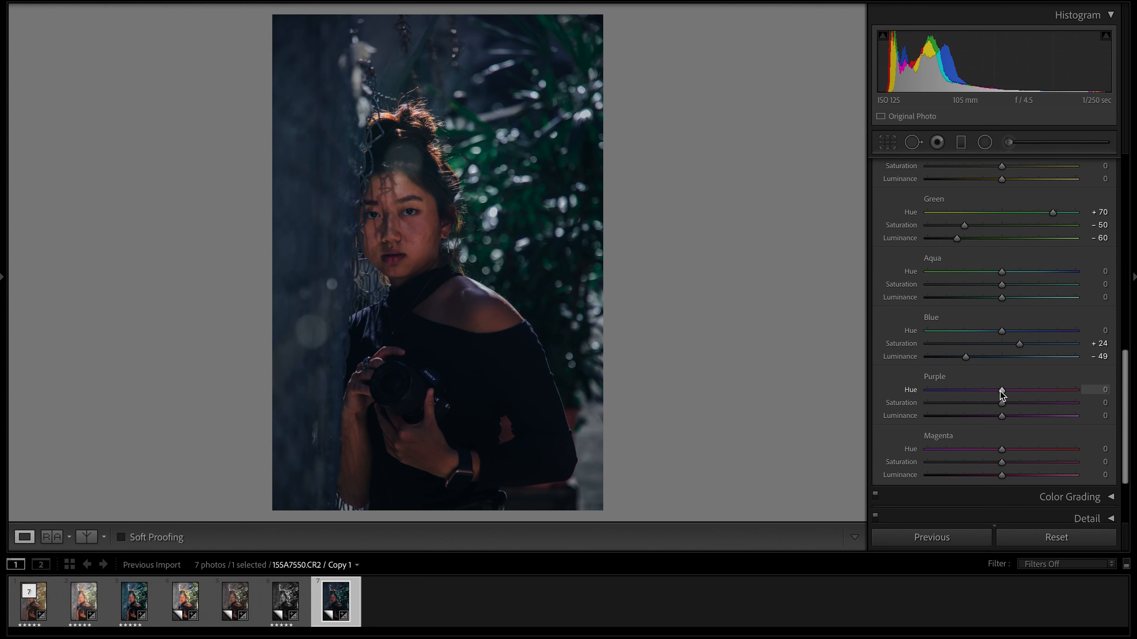
{"action": "left_click_drag", "start_coordinate": [1002, 394], "coordinate": [963, 398]}
{"action": "left_click_drag", "start_coordinate": [998, 417], "coordinate": [970, 425]}
{"action": "scroll", "coordinate": [970, 426], "scroll_direction": "down", "scroll_amount": 1}
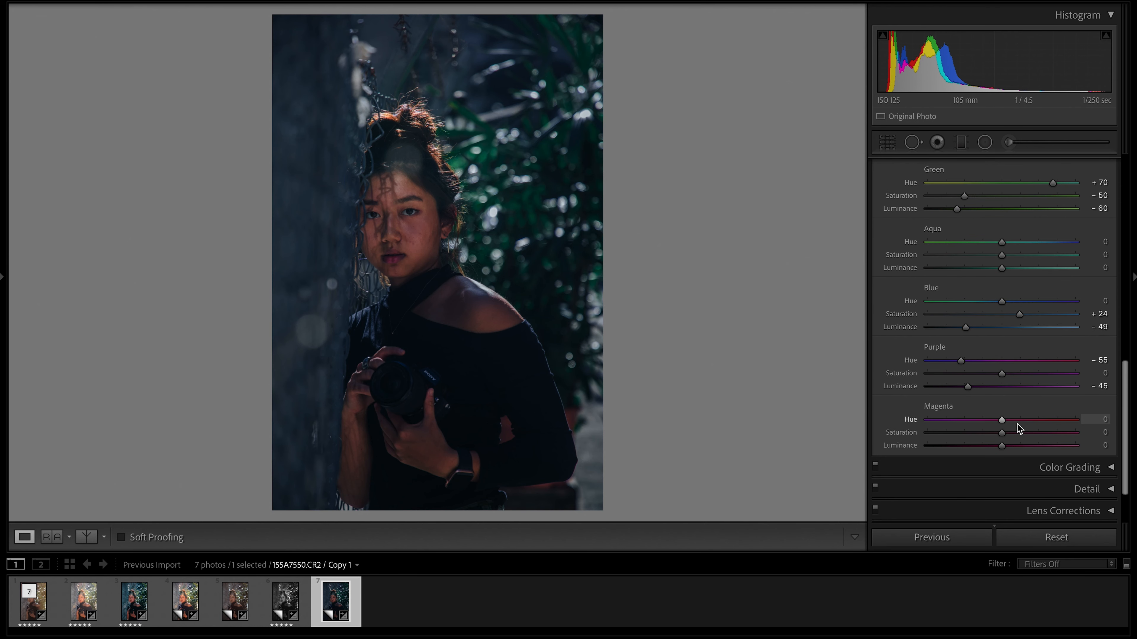
{"action": "left_click_drag", "start_coordinate": [1001, 420], "coordinate": [1062, 422]}
Apply a post-crop vignette with an amount of -11 and a reduced midpoint.
{"action": "scroll", "coordinate": [1029, 423], "scroll_direction": "down", "scroll_amount": 1}
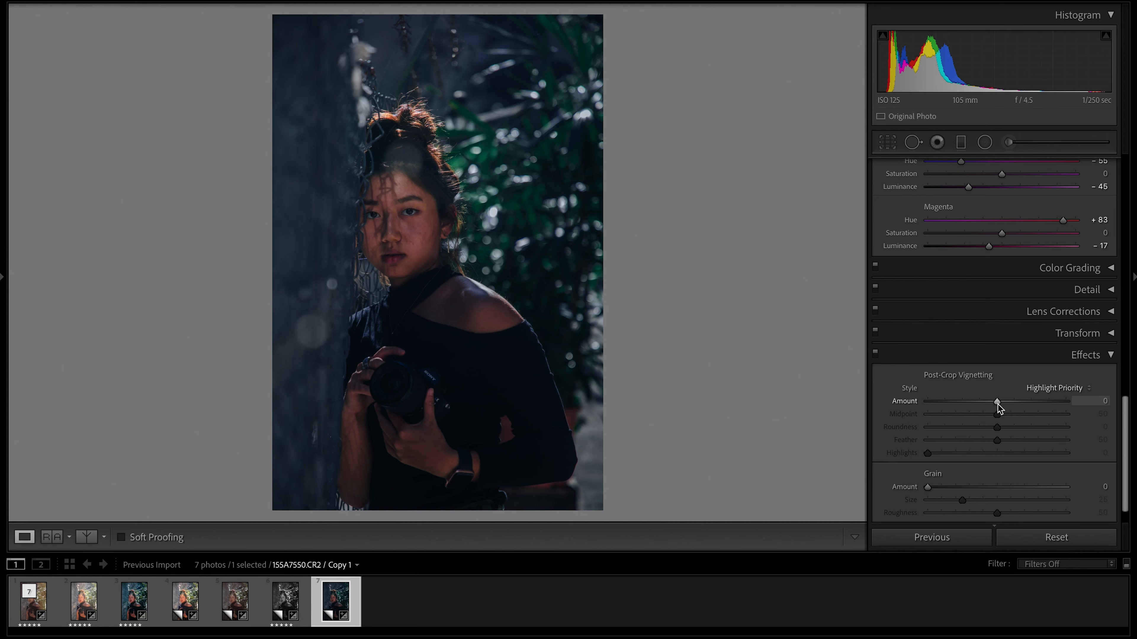
{"action": "left_click_drag", "start_coordinate": [996, 403], "coordinate": [988, 404]}
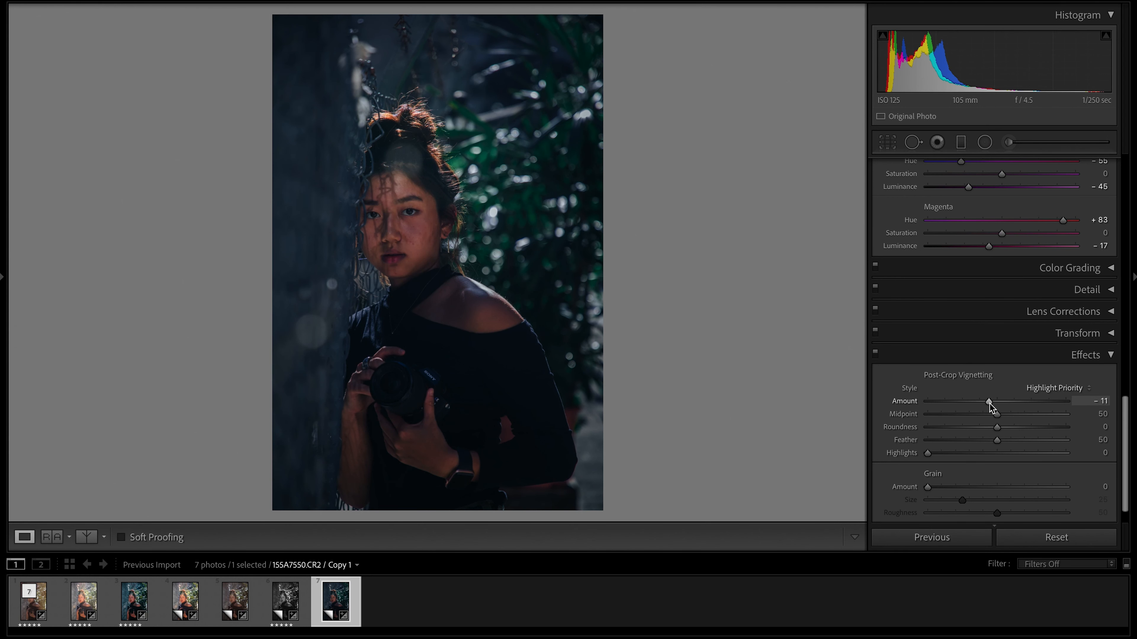
{"action": "left_click_drag", "start_coordinate": [995, 415], "coordinate": [947, 415]}
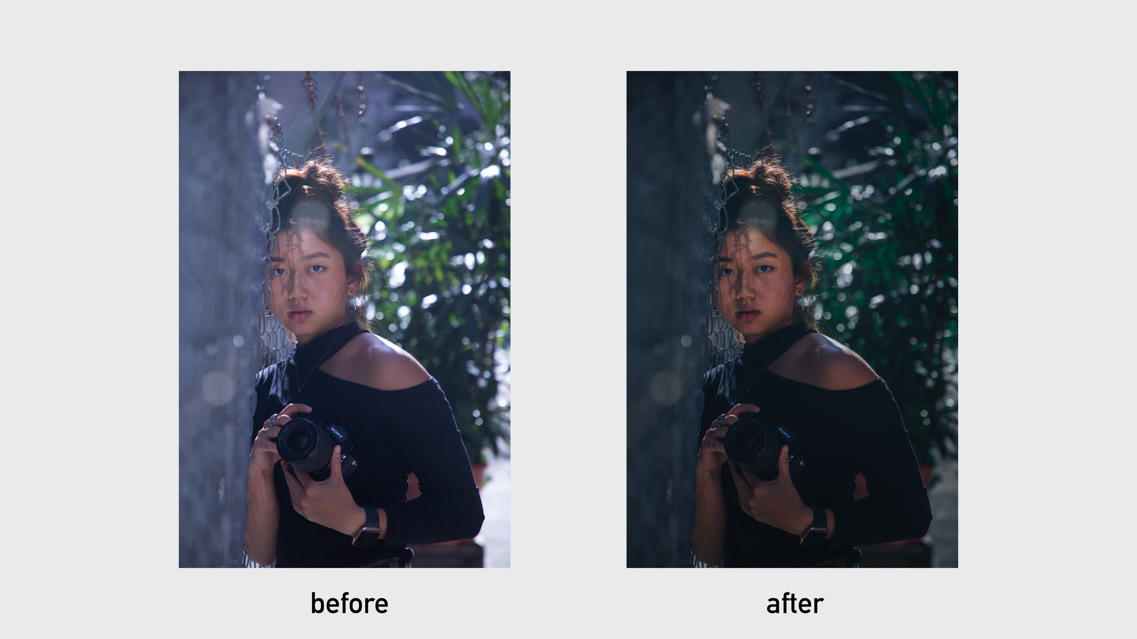